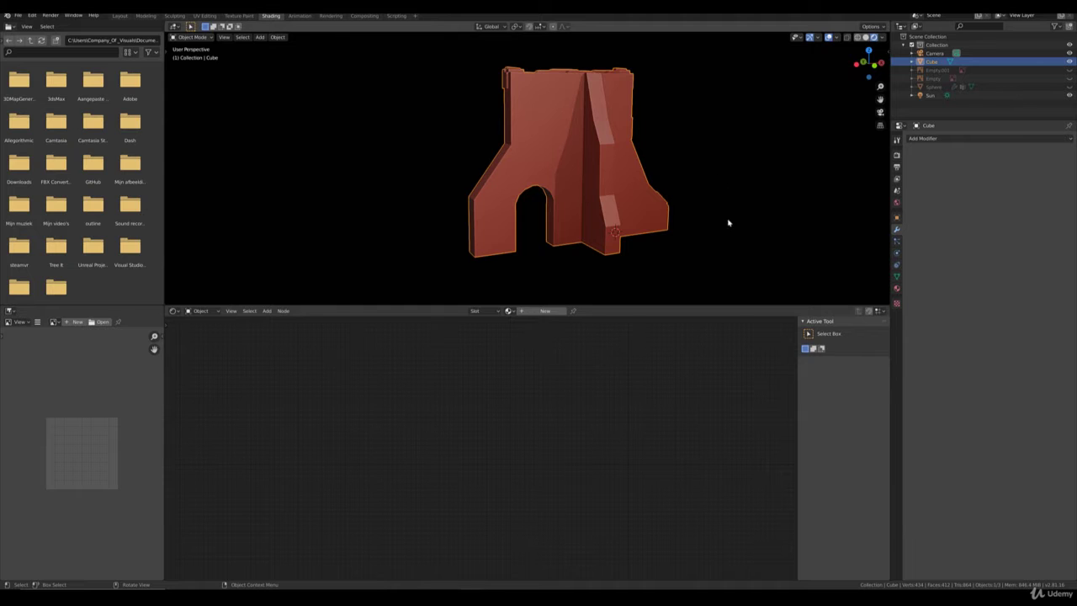
{"action": "middle_click_drag", "start_coordinate": [673, 205], "coordinate": [642, 207]}
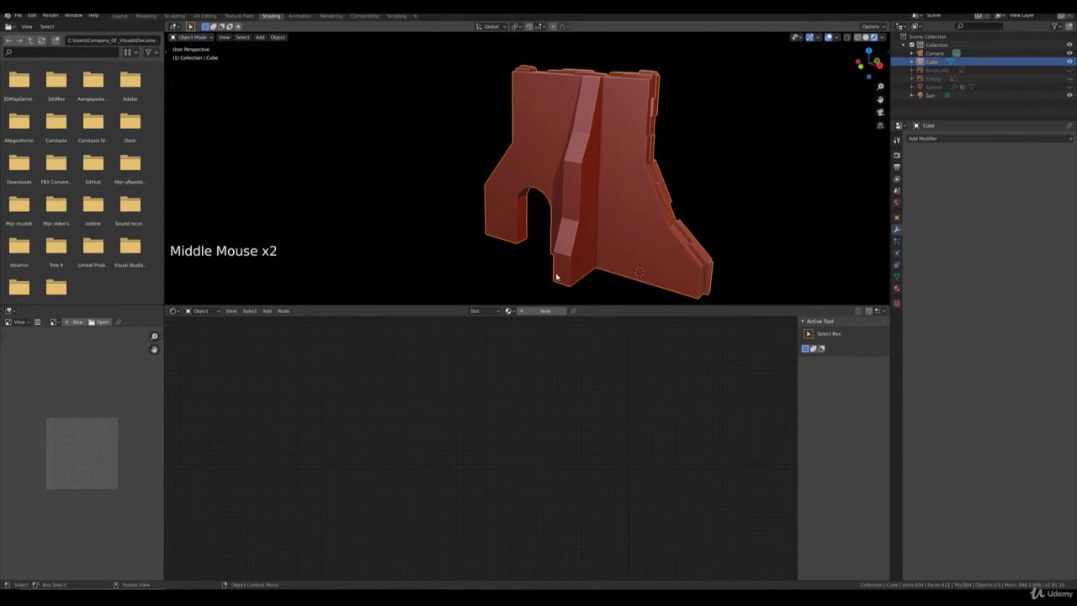
{"action": "middle_click_drag", "start_coordinate": [556, 276], "coordinate": [545, 229]}
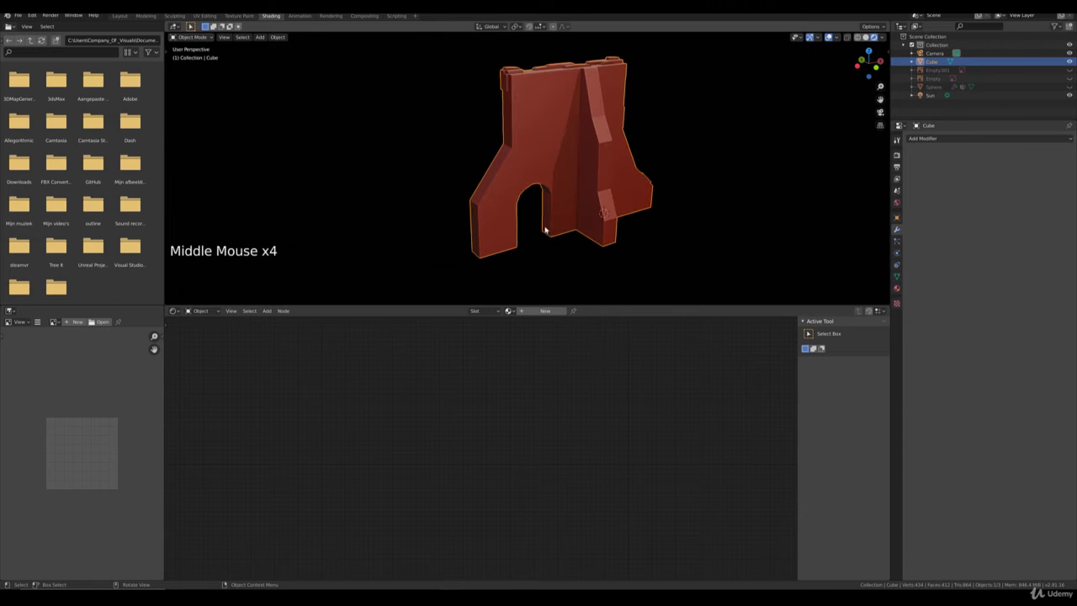
{"action": "middle_click_drag", "start_coordinate": [645, 231], "coordinate": [620, 217]}
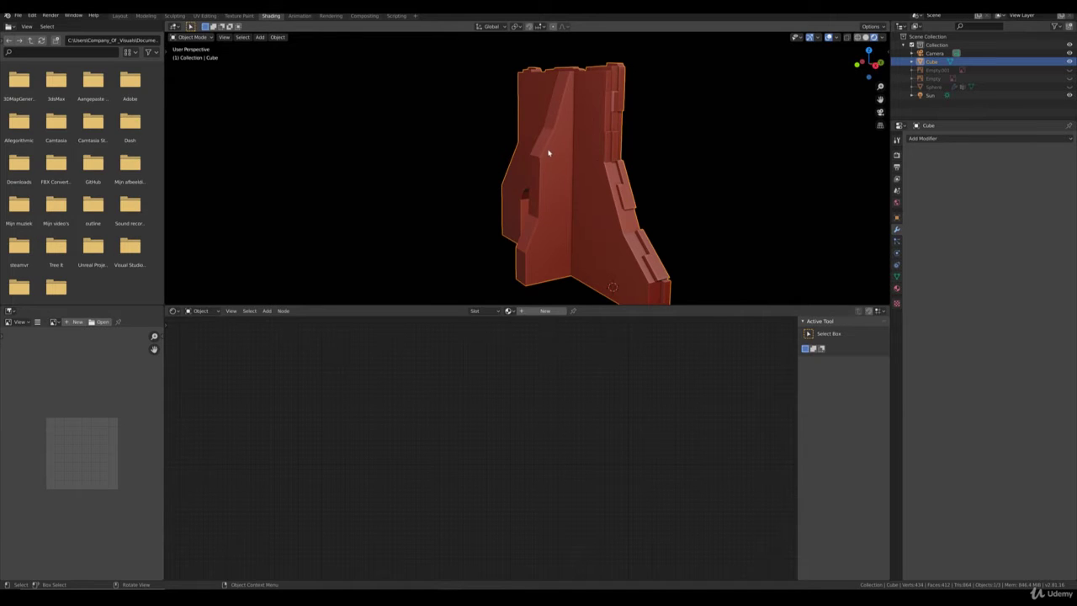
{"action": "middle_click_drag", "start_coordinate": [505, 166], "coordinate": [487, 207]}
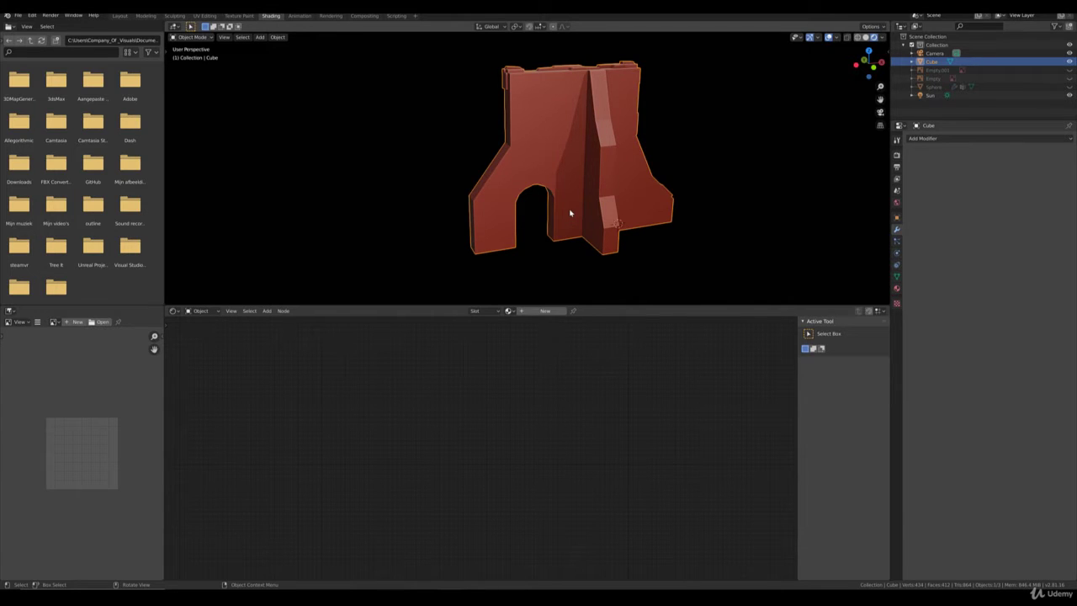
Enter Edit Mode on the wall and examine the face sizes around the arch, the sloped edge and the buttress.
{"action": "key", "text": "Tab"}
{"action": "middle_click_drag", "start_coordinate": [648, 222], "coordinate": [619, 214]}
{"action": "scroll", "coordinate": [493, 236], "scroll_direction": "up", "scroll_amount": 3}
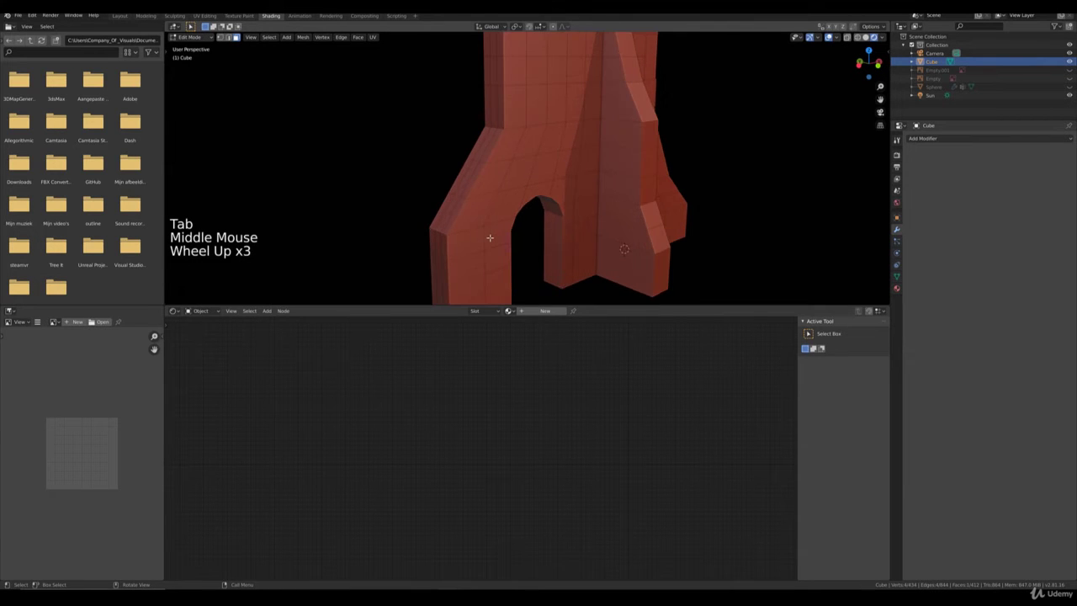
{"action": "middle_click_drag", "start_coordinate": [473, 225], "coordinate": [486, 202], "text": "shift"}
{"action": "middle_click_drag", "start_coordinate": [561, 244], "coordinate": [578, 235]}
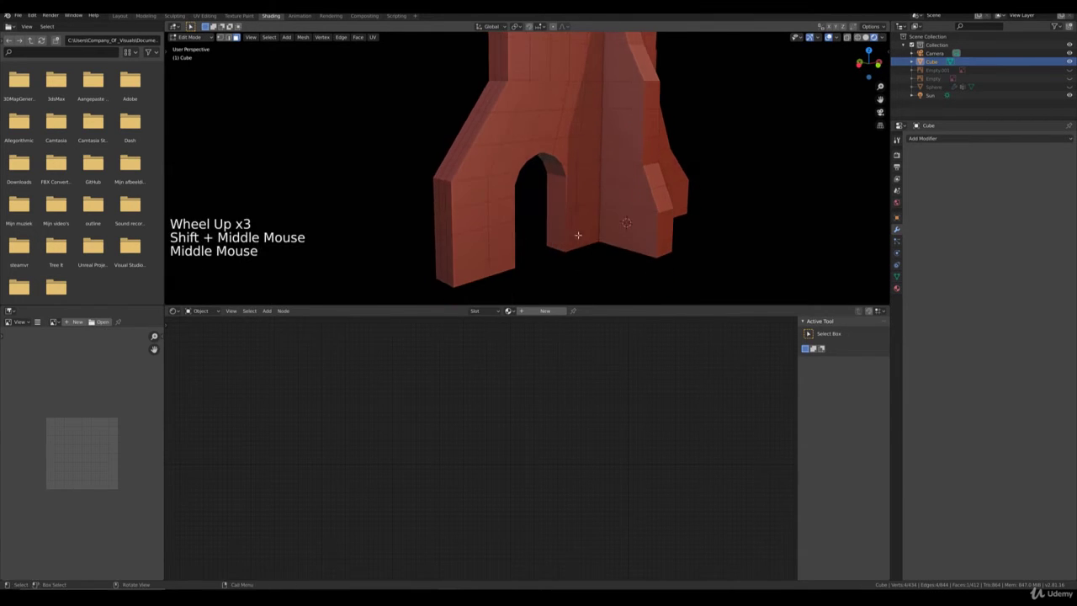
{"action": "left_click", "coordinate": [626, 229]}
{"action": "left_click", "coordinate": [572, 222]}
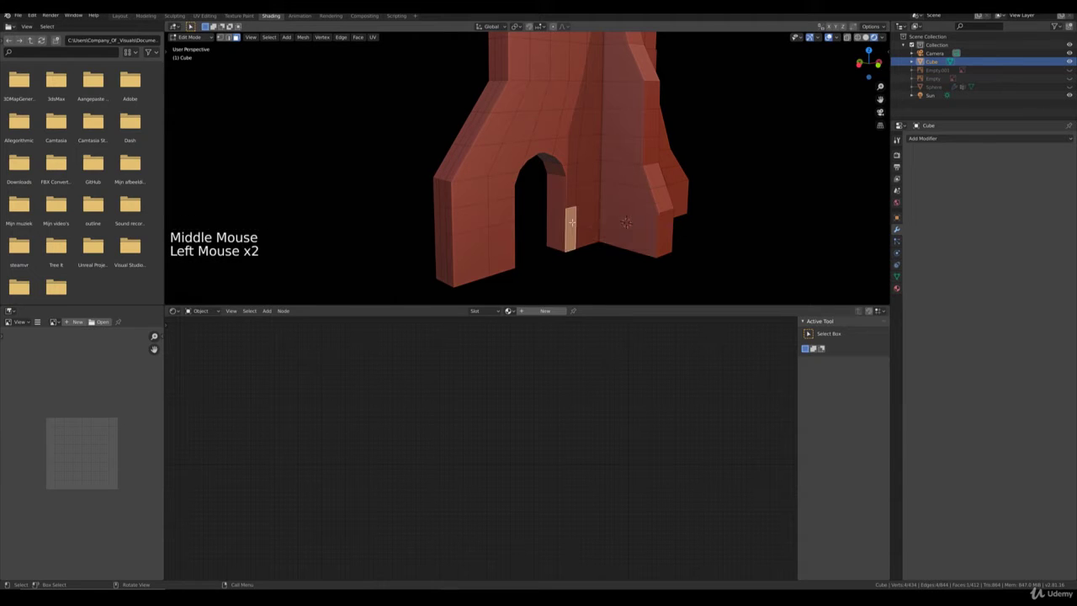
{"action": "left_click", "coordinate": [453, 172]}
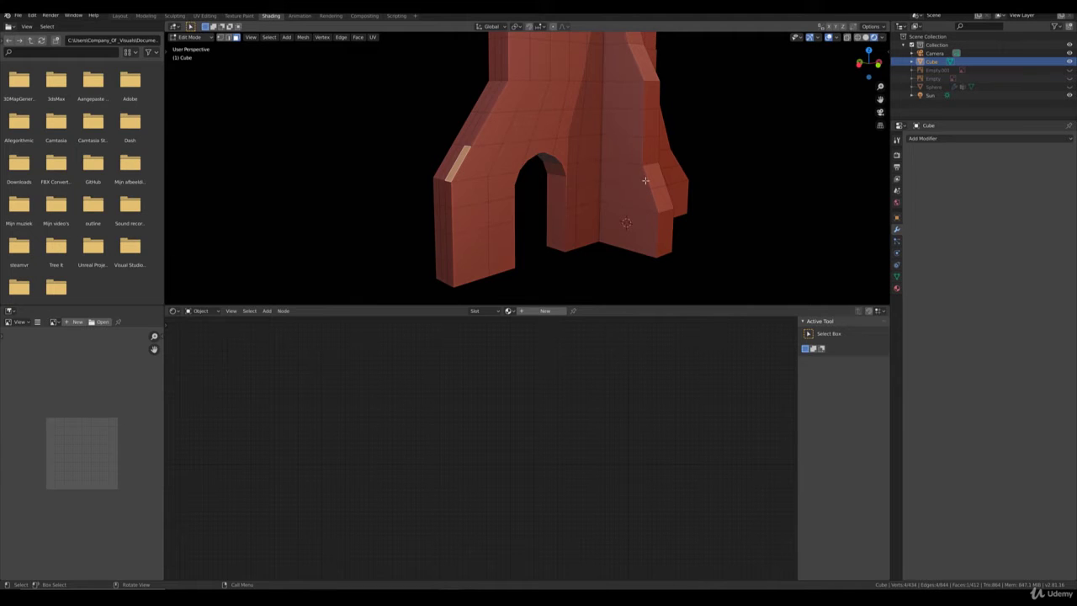
{"action": "scroll", "coordinate": [646, 180], "scroll_direction": "down", "scroll_amount": 3}
{"action": "mouse_move", "coordinate": [636, 159]}
{"action": "middle_mouse_down", "text": "shift"}
{"action": "mouse_move", "coordinate": [636, 143]}
{"action": "mouse_move", "coordinate": [651, 164]}
{"action": "middle_mouse_up", "text": "shift"}
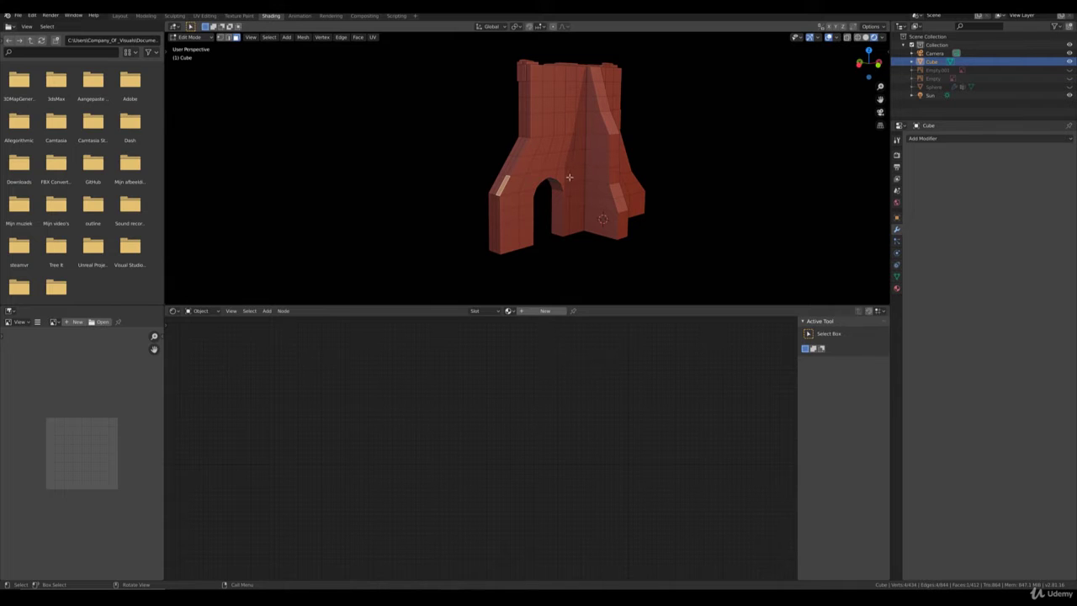
Add one centred vertical loop cut along the side of the buttress.
{"action": "middle_click_drag", "start_coordinate": [557, 180], "coordinate": [620, 180]}
{"action": "scroll", "coordinate": [618, 199], "scroll_direction": "up", "scroll_amount": 2}
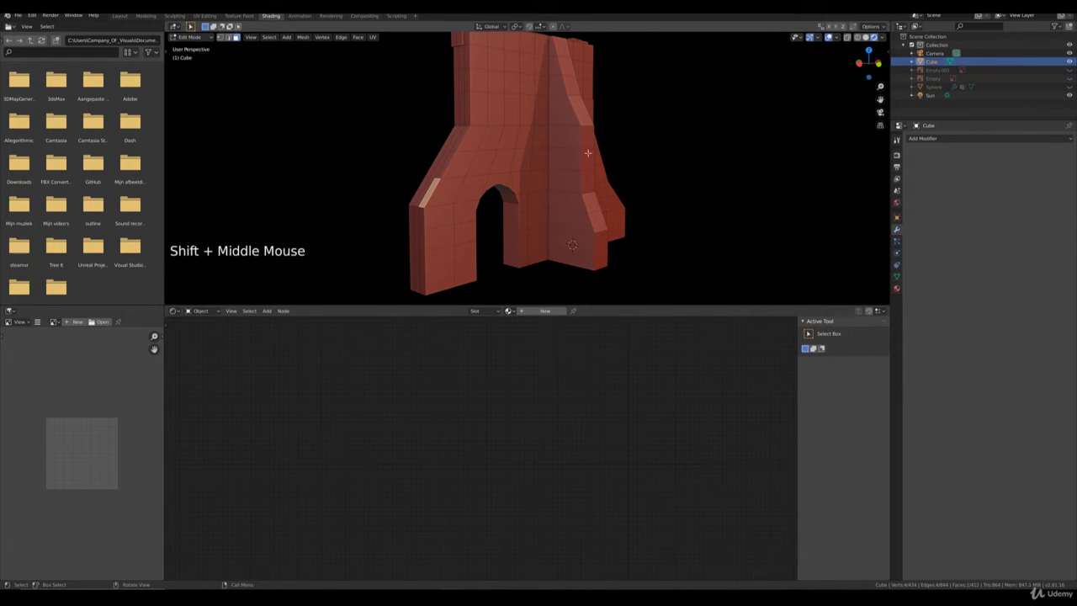
{"action": "key", "text": "ctrl+r"}
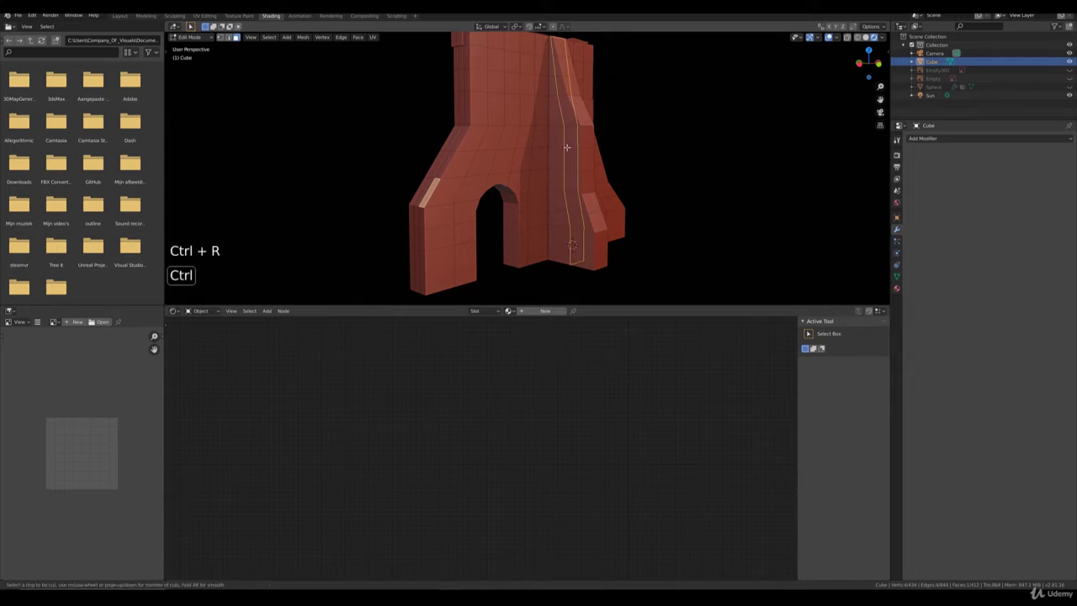
{"action": "left_click", "coordinate": [566, 147]}
{"action": "left_click", "coordinate": [566, 147]}
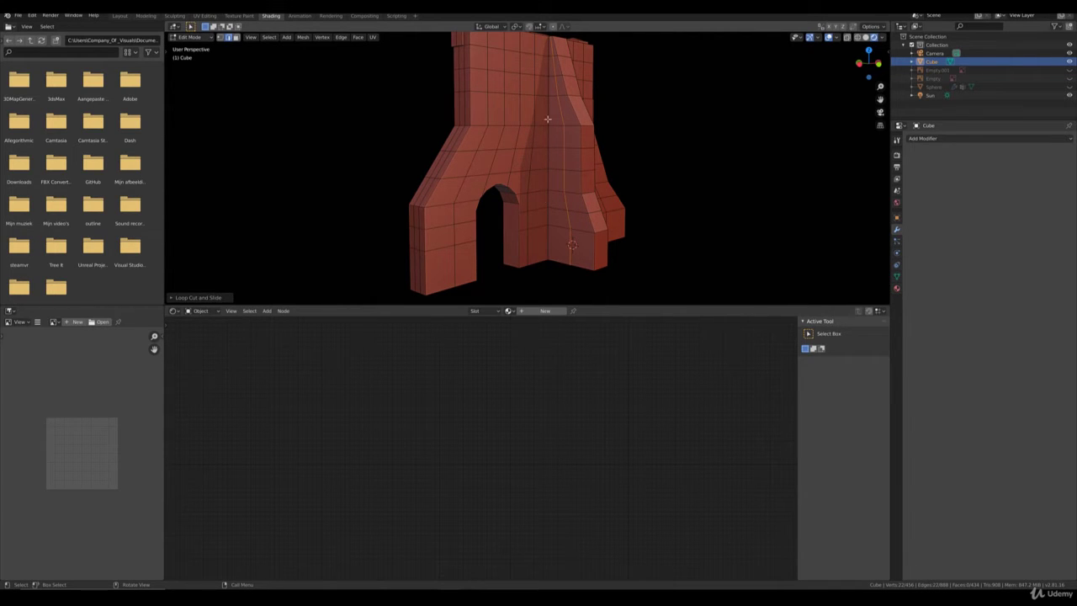
Add horizontal loop cuts near the base of the buttress and the base of the outer leg beside the arch.
{"action": "key", "text": "ctrl+r"}
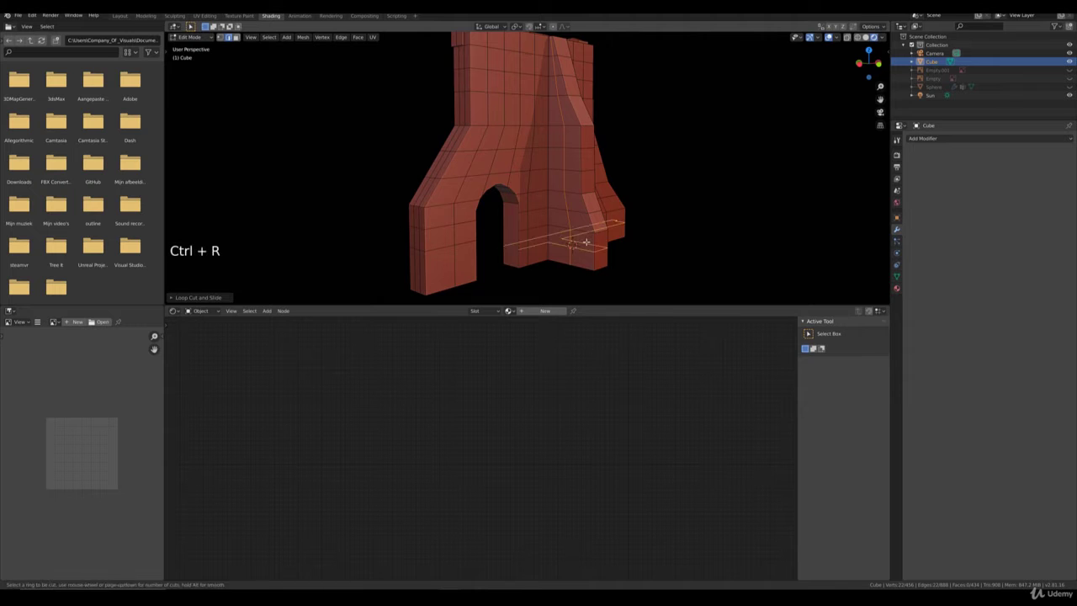
{"action": "left_click", "coordinate": [589, 241]}
{"action": "key", "text": "ctrl+r"}
{"action": "left_click", "coordinate": [467, 265]}
{"action": "middle_click_drag", "start_coordinate": [467, 264], "coordinate": [625, 224]}
{"action": "scroll", "coordinate": [536, 230], "scroll_direction": "down", "scroll_amount": 2}
{"action": "scroll", "coordinate": [536, 230], "scroll_direction": "down", "scroll_amount": 1}
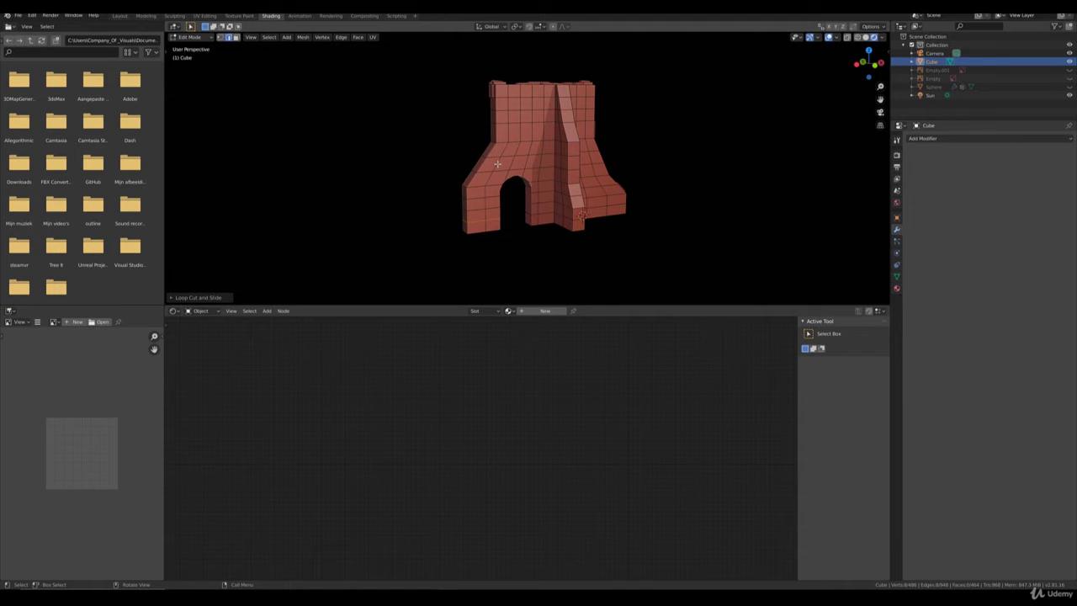
Select the whole linked wall mesh and UV-unwrap it with Cube Projection from the front orthographic view.
{"action": "middle_click_drag", "start_coordinate": [519, 206], "coordinate": [503, 212]}
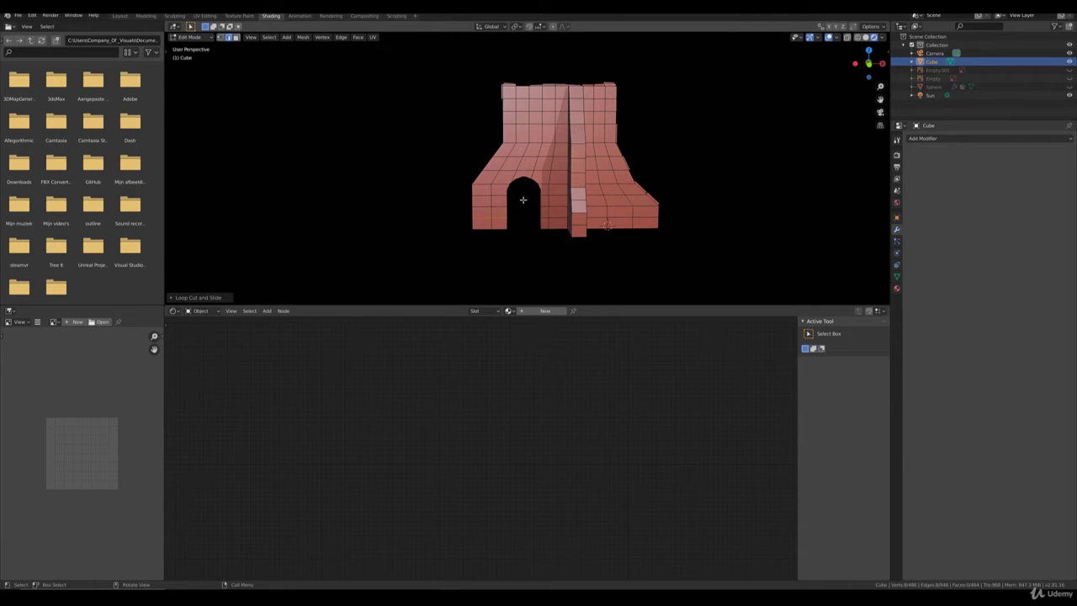
{"action": "key", "text": "1"}
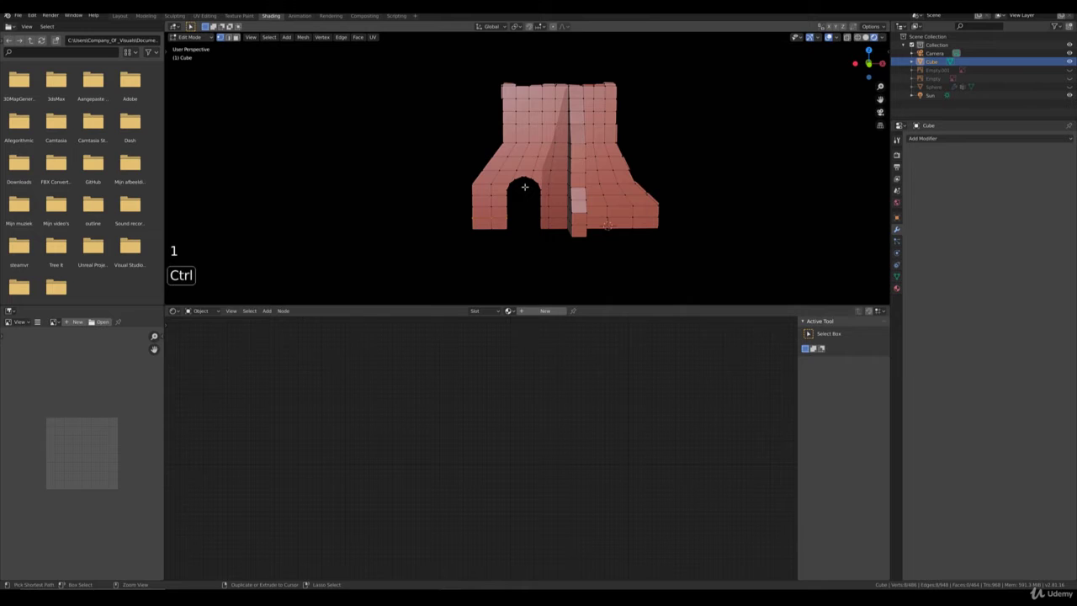
{"action": "key", "text": "ctrl+l"}
{"action": "key", "text": "KP_1"}
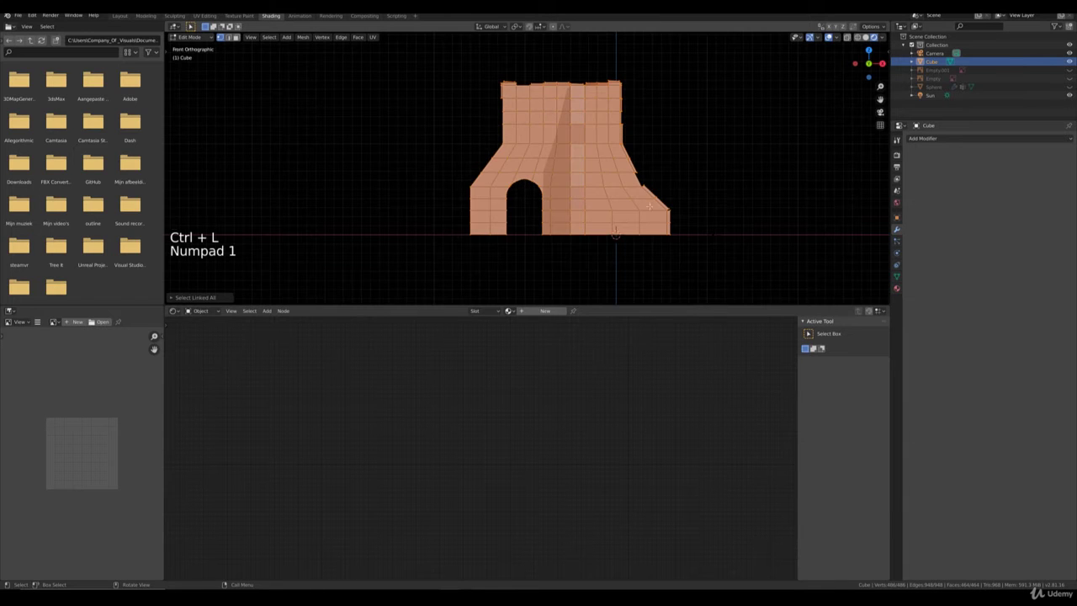
{"action": "middle_click_drag", "start_coordinate": [687, 163], "coordinate": [676, 178], "text": "shift"}
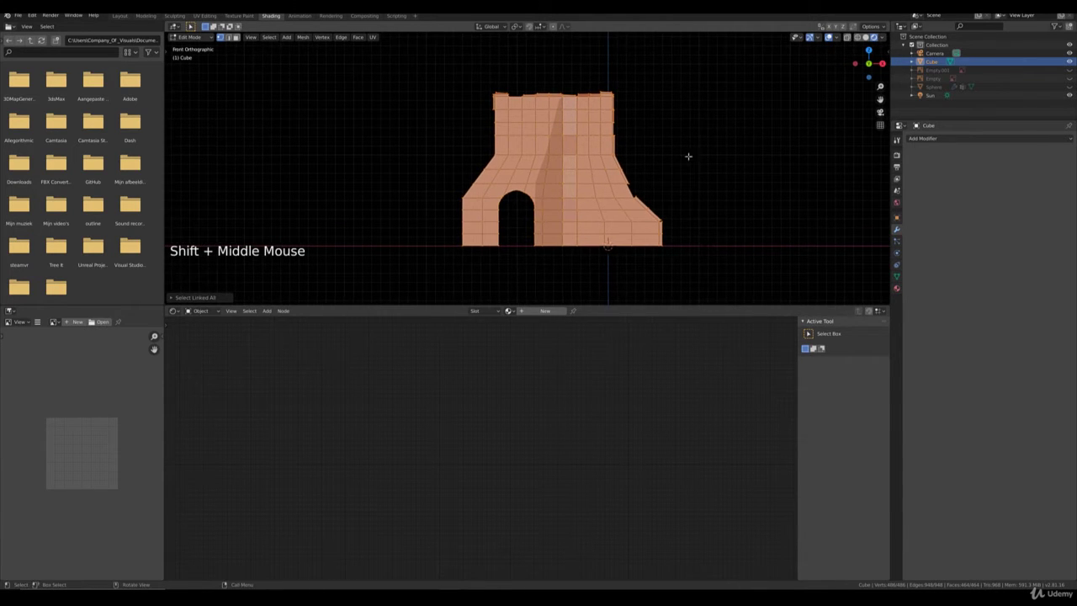
{"action": "key", "text": "u"}
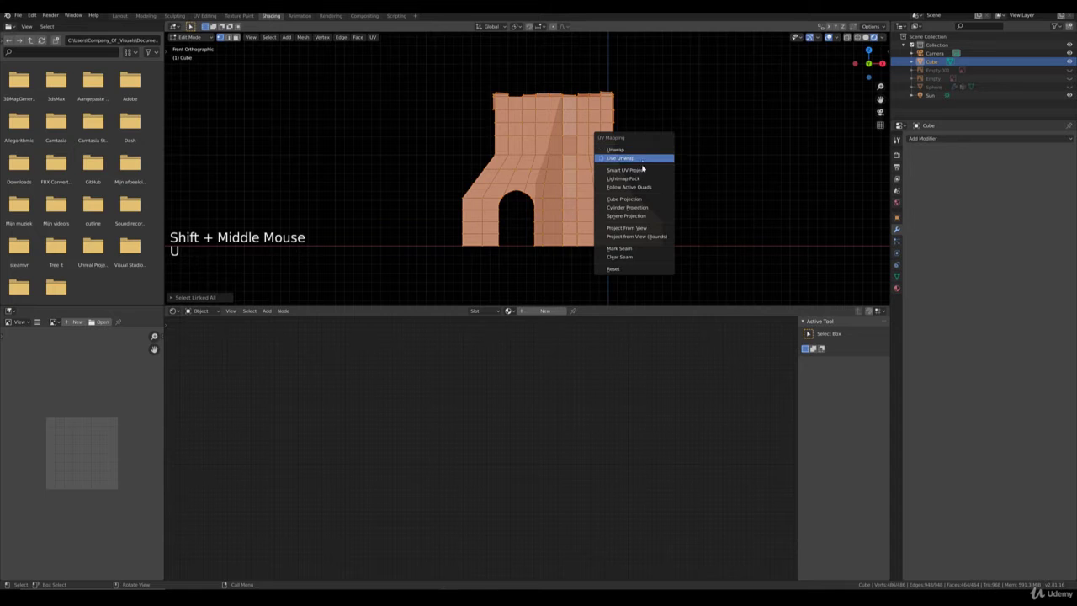
{"action": "left_click", "coordinate": [629, 202]}
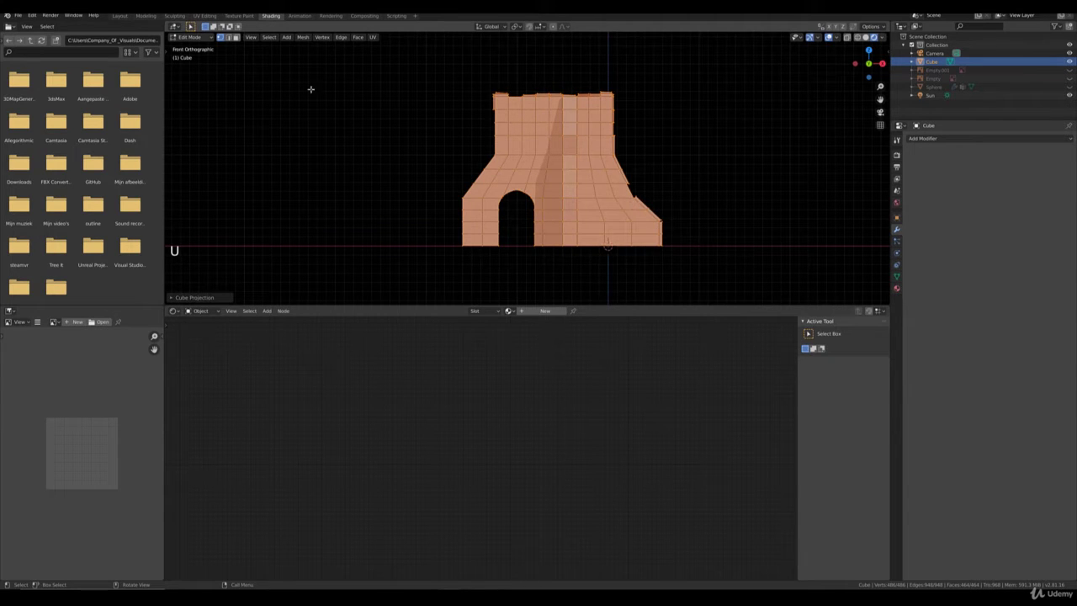
In the UV Editing workspace, scale the entire UV layout up to about three tiles wide and reposition it over the UV tile.
{"action": "left_click", "coordinate": [205, 15]}
{"action": "scroll", "coordinate": [299, 341], "scroll_direction": "up", "scroll_amount": 5}
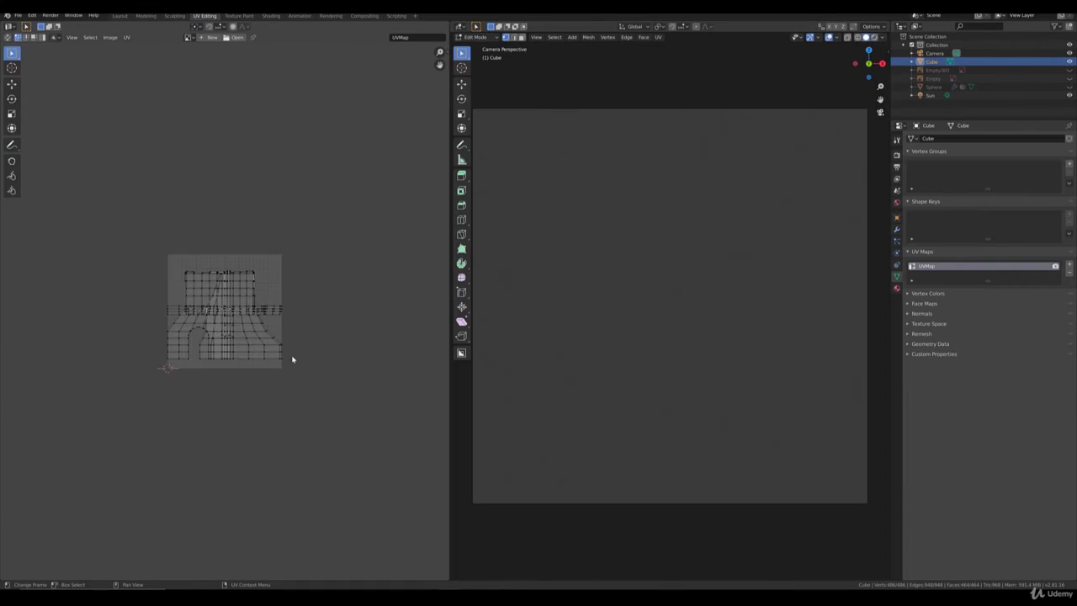
{"action": "scroll", "coordinate": [624, 313], "scroll_direction": "down", "scroll_amount": 4}
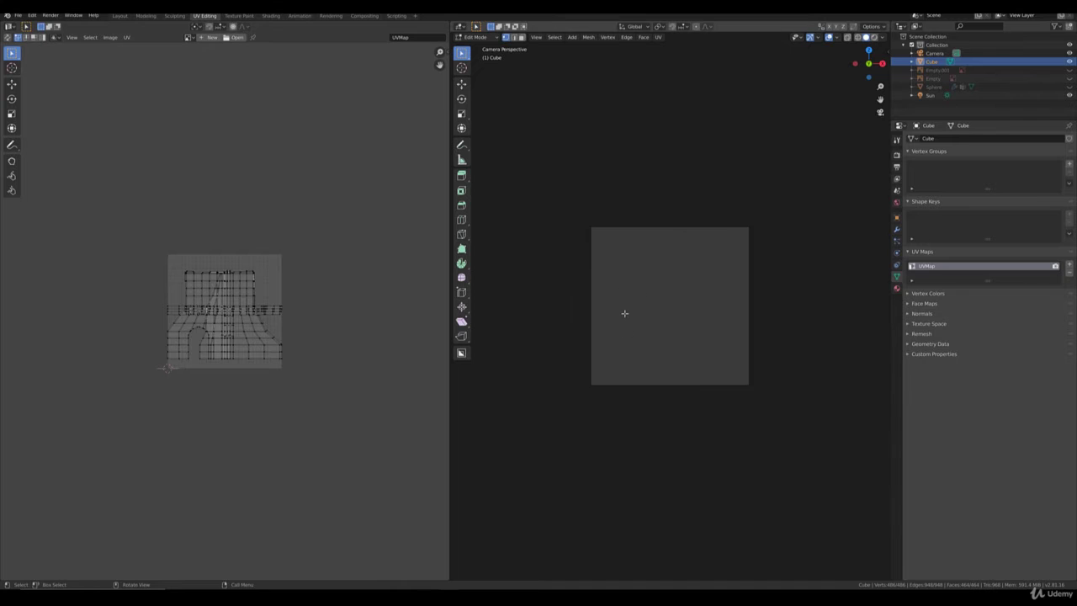
{"action": "middle_click_drag", "start_coordinate": [635, 314], "coordinate": [647, 320]}
{"action": "scroll", "coordinate": [649, 316], "scroll_direction": "down", "scroll_amount": 8}
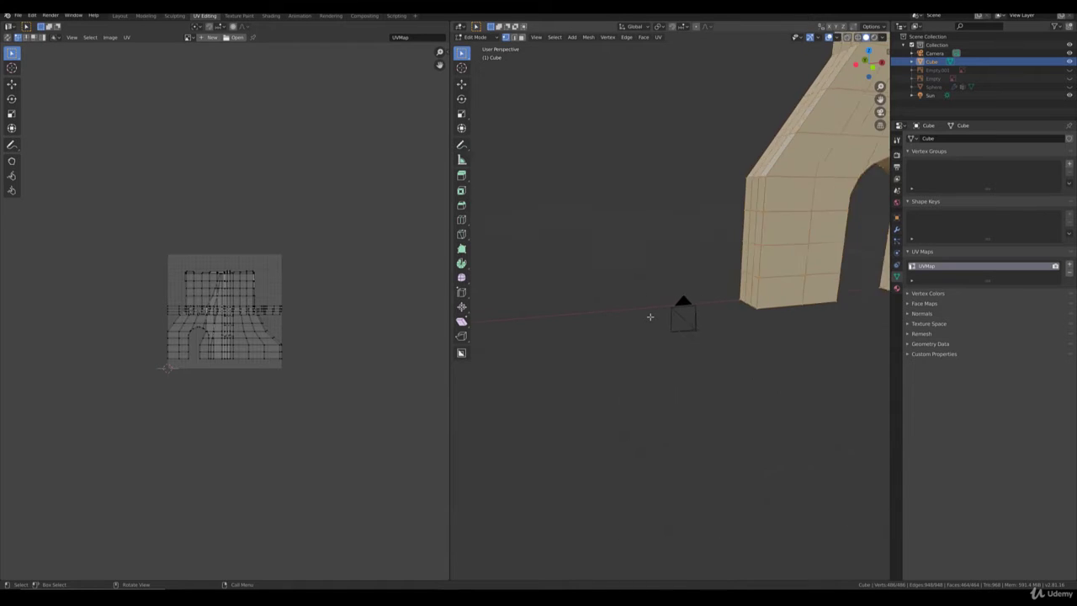
{"action": "middle_click_drag", "start_coordinate": [798, 283], "coordinate": [634, 364], "text": "shift"}
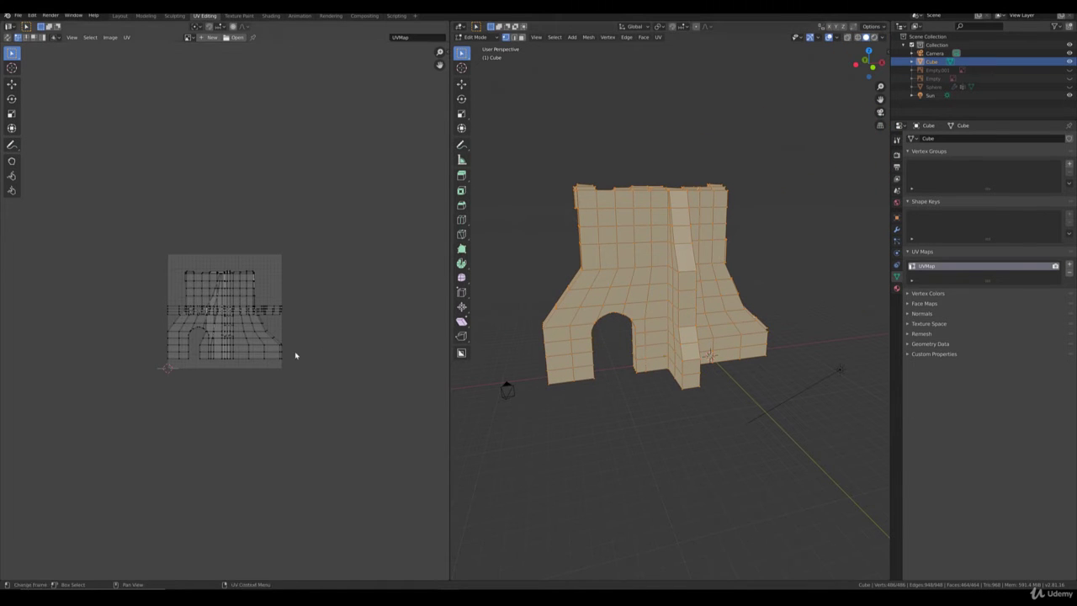
{"action": "key", "text": "a"}
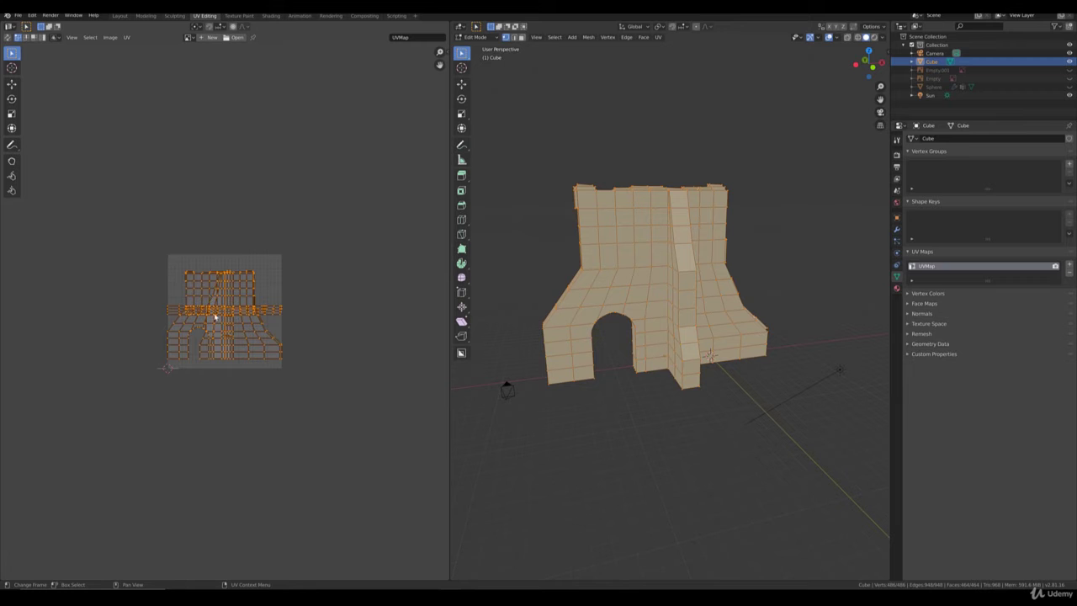
{"action": "key", "text": "g"}
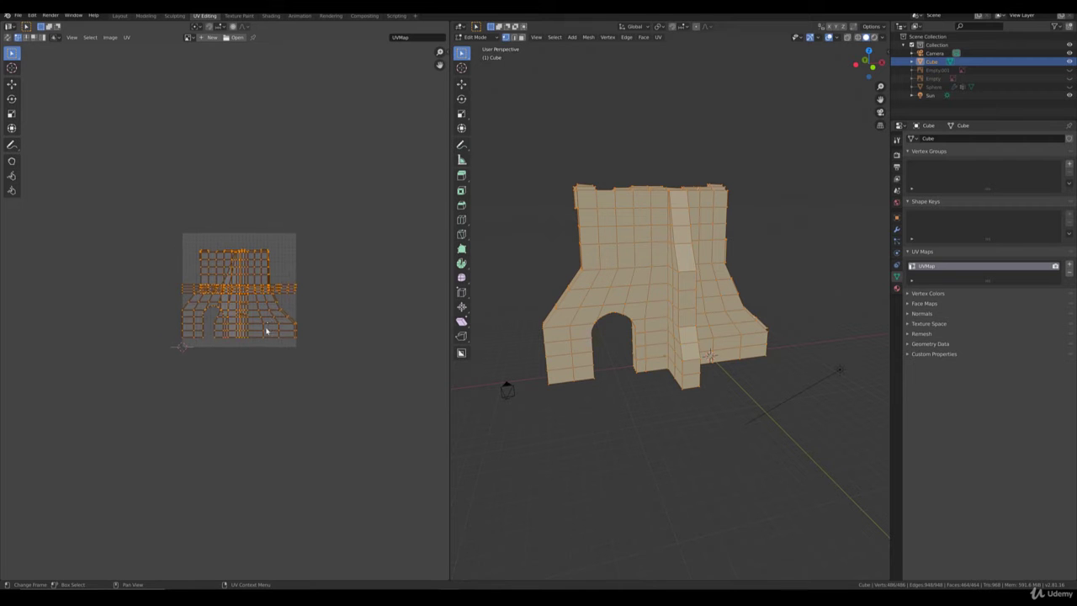
{"action": "key", "text": "s"}
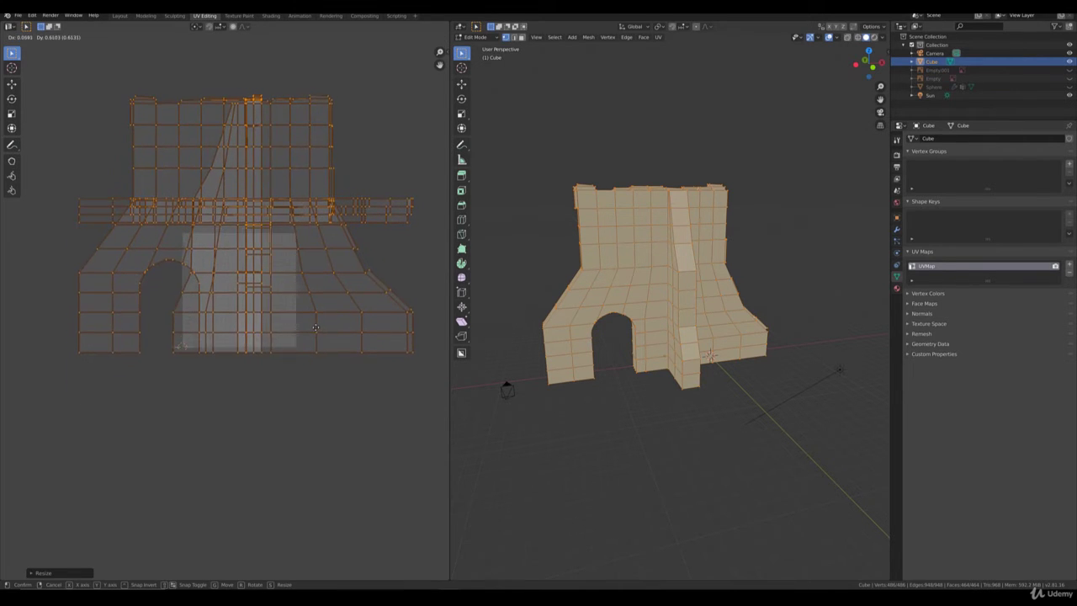
{"action": "left_click", "coordinate": [314, 324]}
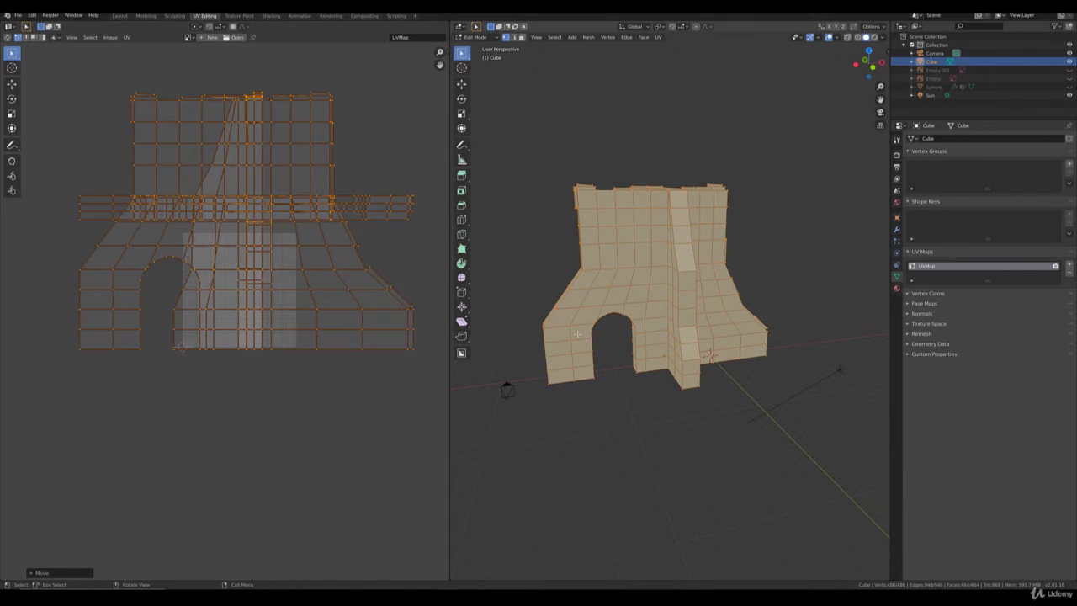
Return the wall to Object Mode and add a Subdivision Surface modifier.
{"action": "key", "text": "Tab"}
{"action": "middle_click_drag", "start_coordinate": [608, 301], "coordinate": [624, 301]}
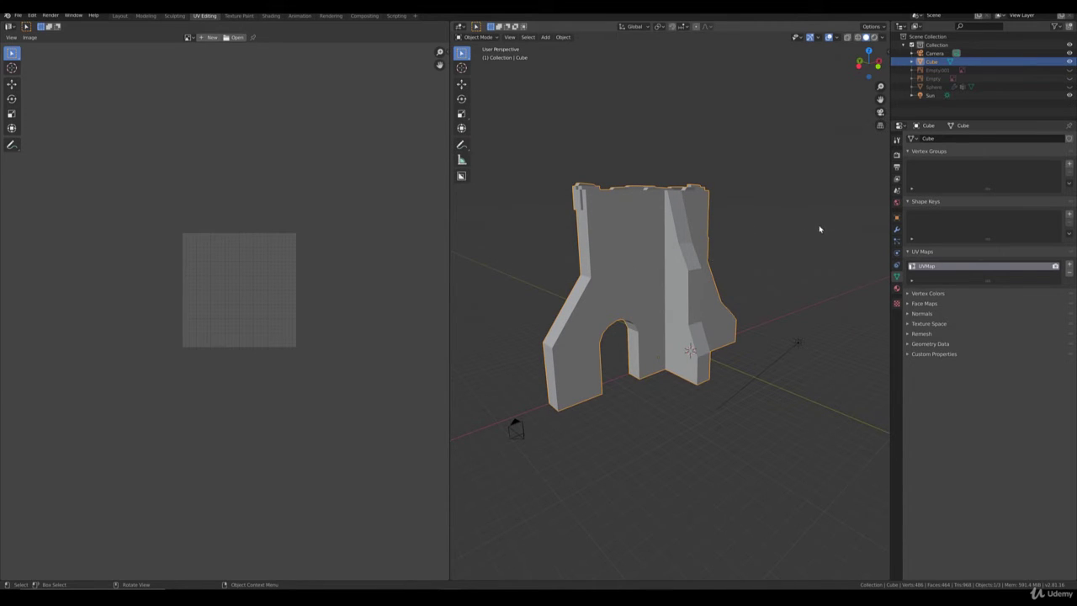
{"action": "middle_click_drag", "start_coordinate": [774, 259], "coordinate": [803, 259]}
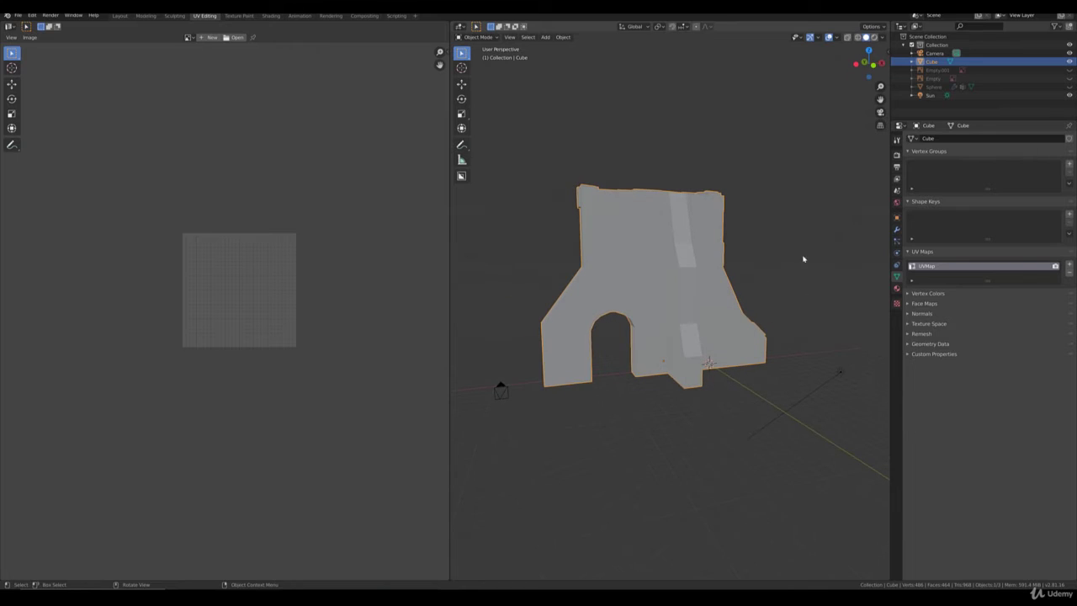
{"action": "left_click", "coordinate": [896, 229]}
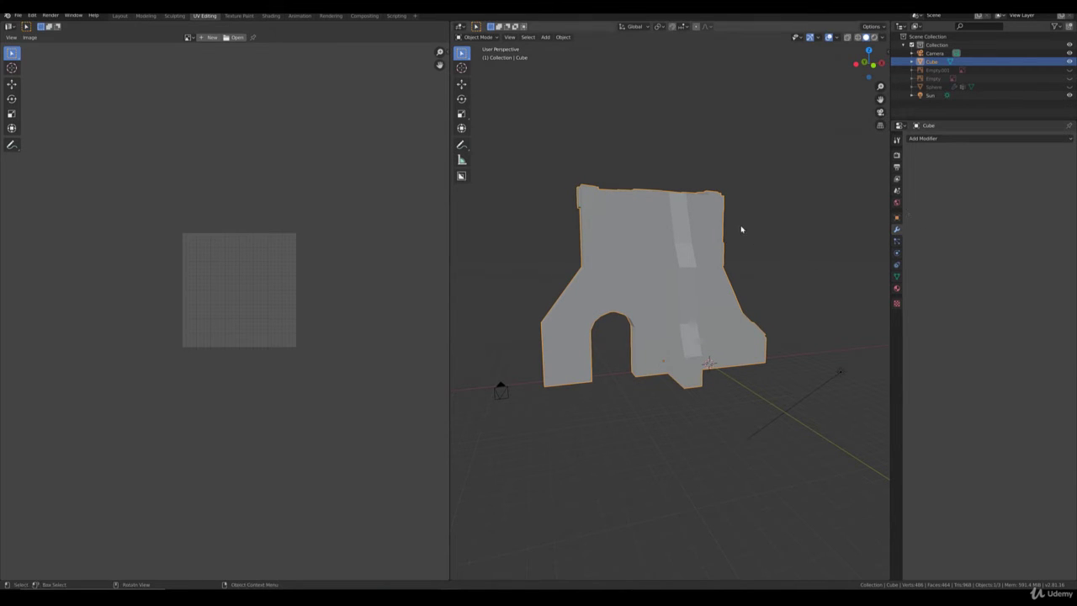
{"action": "left_click", "coordinate": [940, 139]}
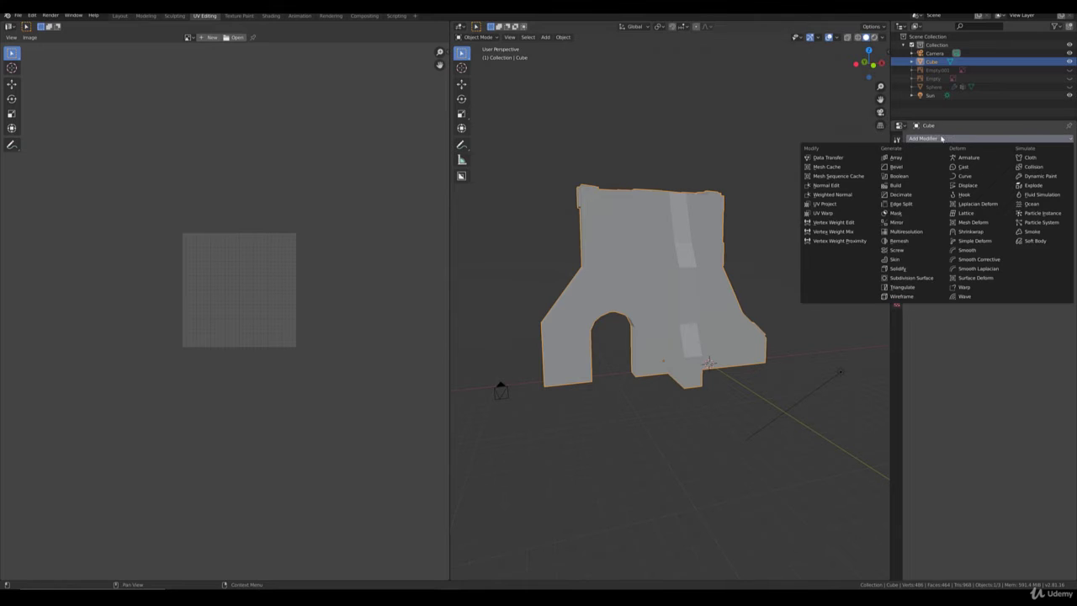
{"action": "left_click", "coordinate": [911, 278]}
Add a Displace modifier to the wall, assign the existing image texture named Texture, and set its texture coordinates to UV.
{"action": "left_click", "coordinate": [933, 139]}
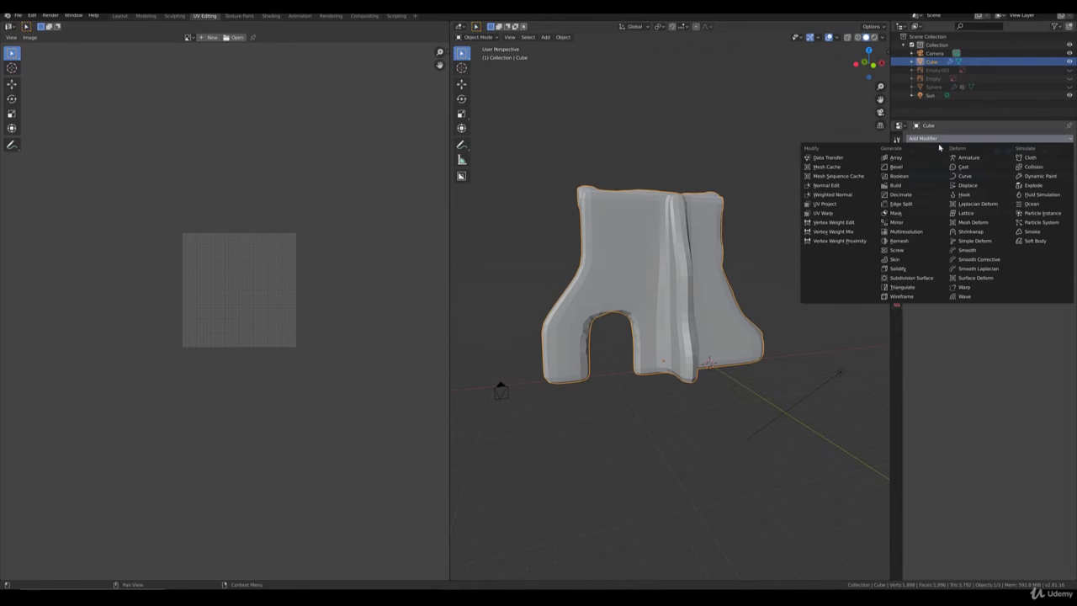
{"action": "left_click", "coordinate": [967, 182]}
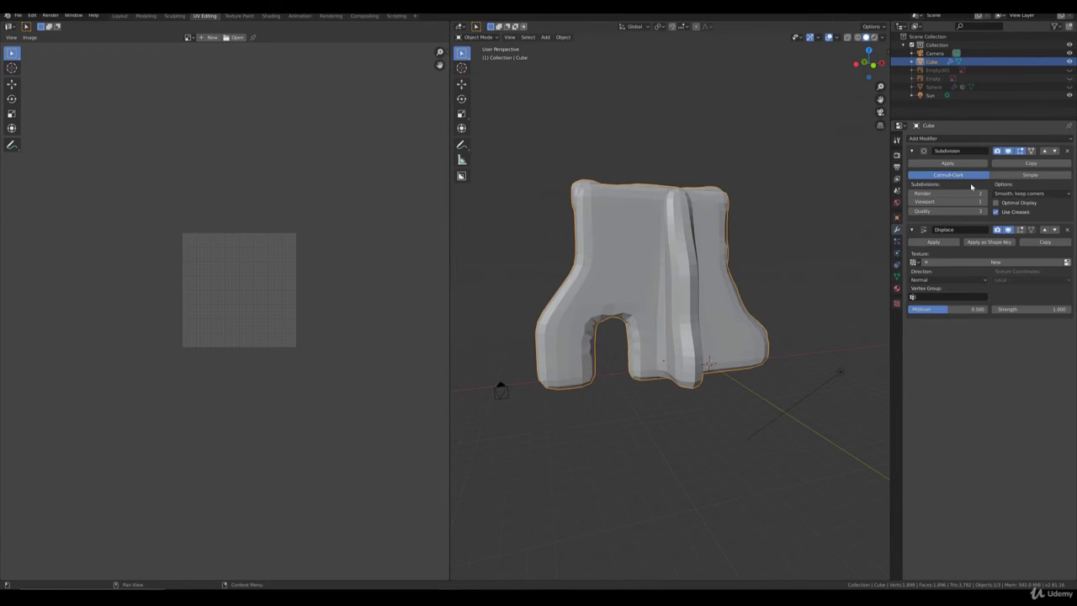
{"action": "left_click", "coordinate": [913, 261]}
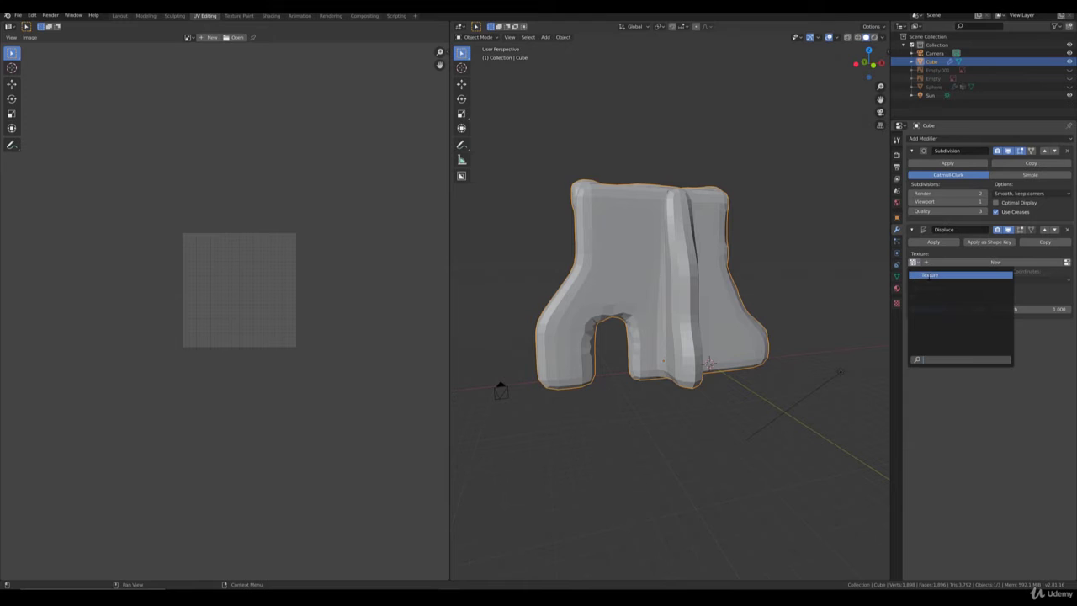
{"action": "left_click", "coordinate": [929, 278]}
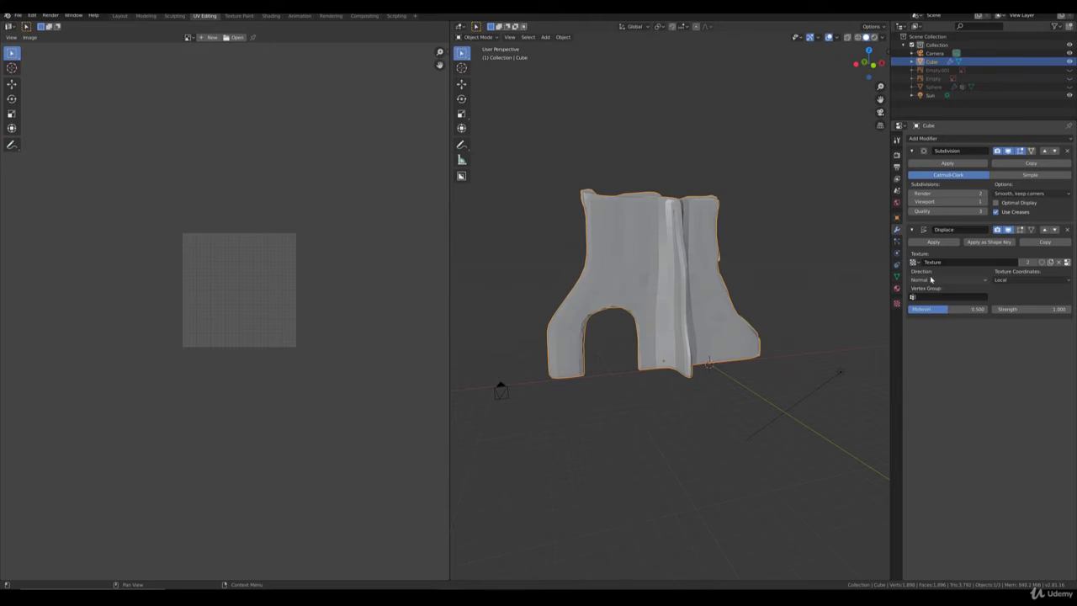
{"action": "left_click", "coordinate": [1011, 280]}
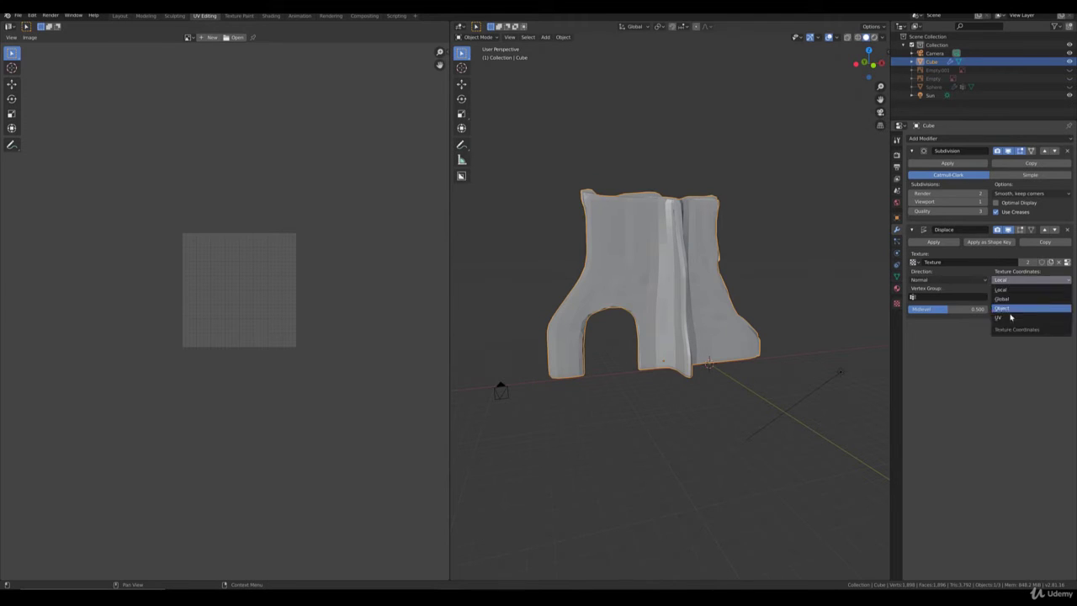
{"action": "left_click", "coordinate": [1009, 317]}
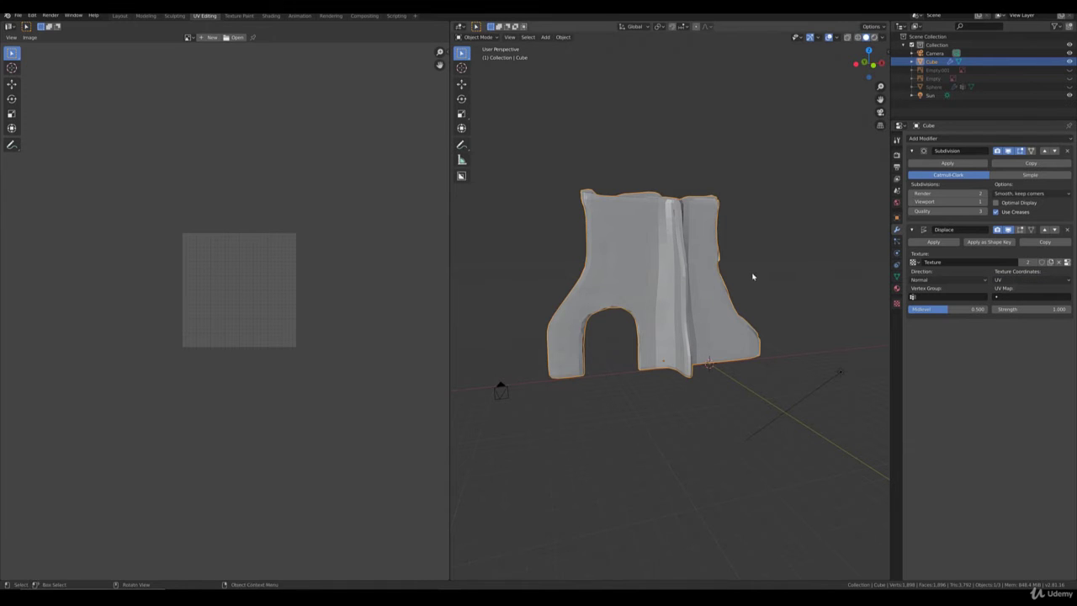
{"action": "middle_click_drag", "start_coordinate": [752, 276], "coordinate": [690, 271]}
{"action": "scroll", "coordinate": [698, 272], "scroll_direction": "up", "scroll_amount": 4}
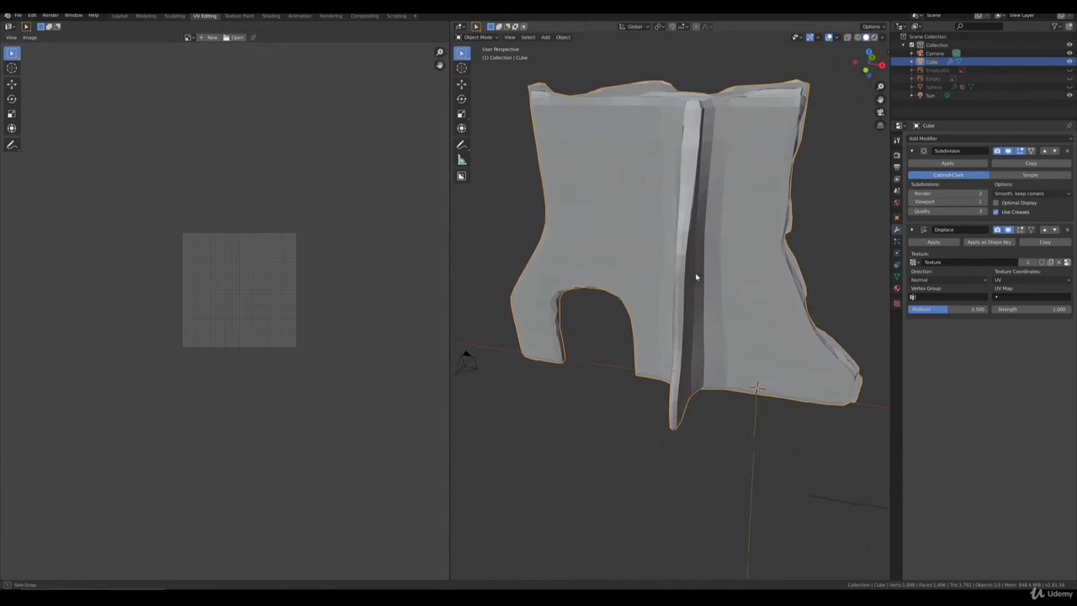
{"action": "scroll", "coordinate": [789, 241], "scroll_direction": "down", "scroll_amount": 3}
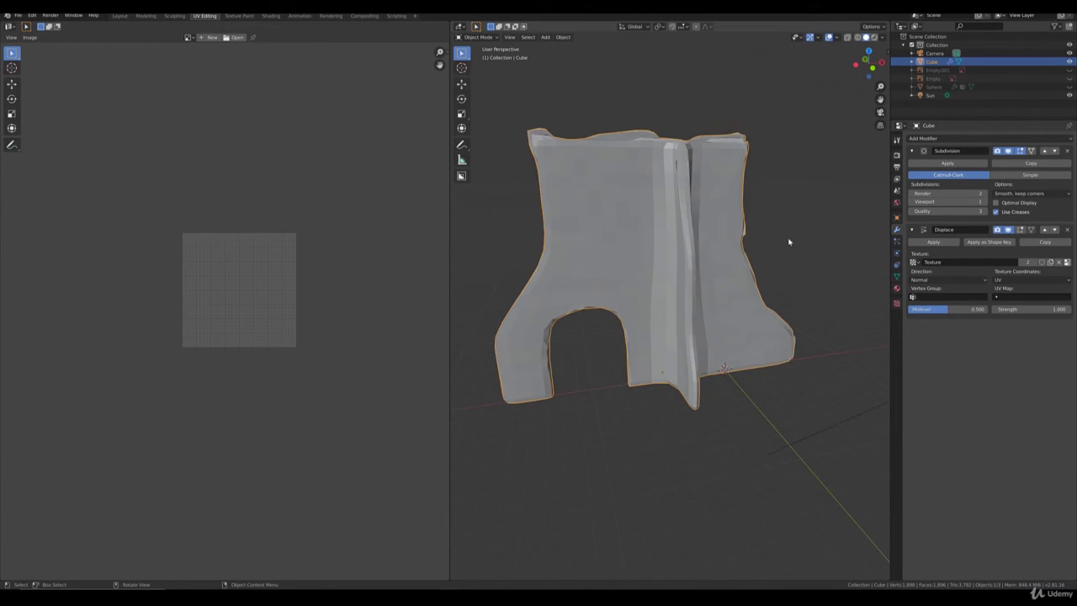
Raise the Subdivision modifier's viewport level to 5 and inspect the displaced wall from several angles.
{"action": "left_click", "coordinate": [985, 202]}
{"action": "left_click", "coordinate": [985, 201]}
{"action": "left_click", "coordinate": [985, 202]}
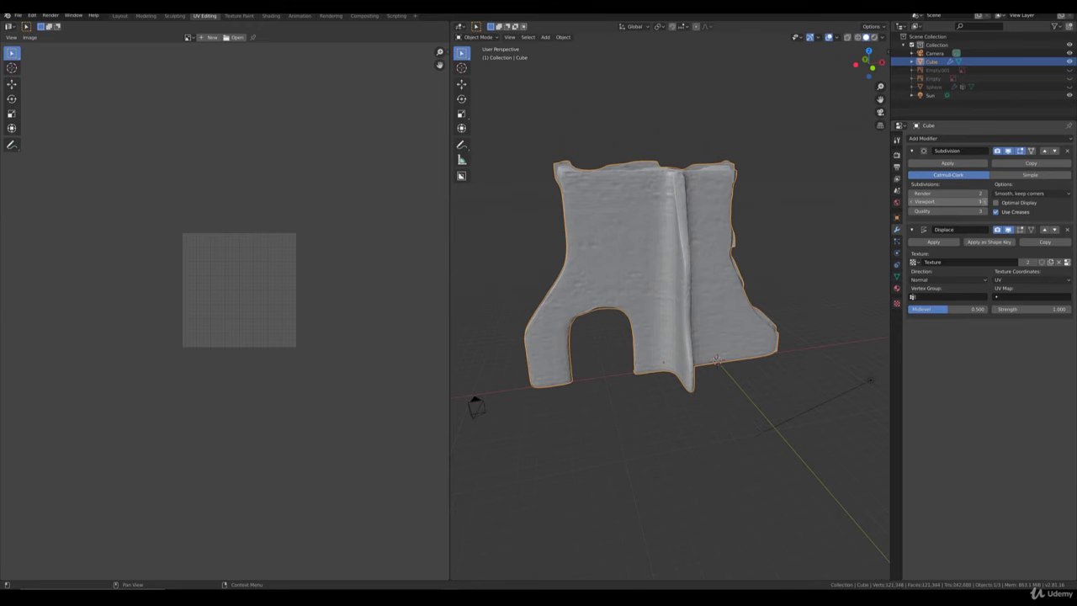
{"action": "left_click", "coordinate": [985, 202]}
{"action": "middle_click_drag", "start_coordinate": [703, 282], "coordinate": [768, 280]}
{"action": "scroll", "coordinate": [706, 315], "scroll_direction": "up", "scroll_amount": 4}
{"action": "scroll", "coordinate": [707, 315], "scroll_direction": "down", "scroll_amount": 3}
{"action": "middle_click_drag", "start_coordinate": [708, 319], "coordinate": [676, 234]}
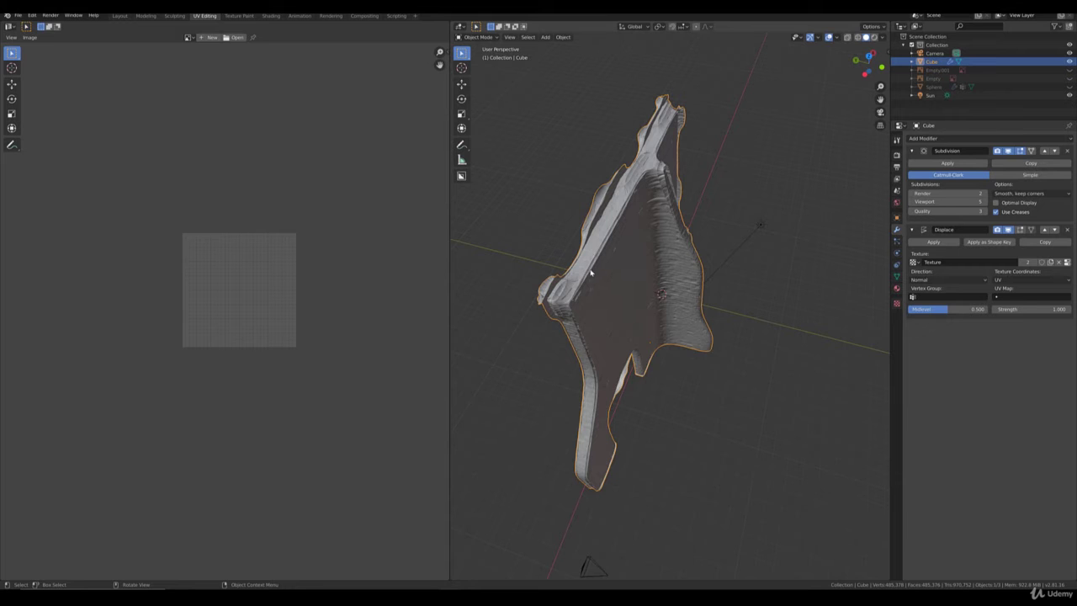
{"action": "middle_click_drag", "start_coordinate": [611, 271], "coordinate": [666, 286]}
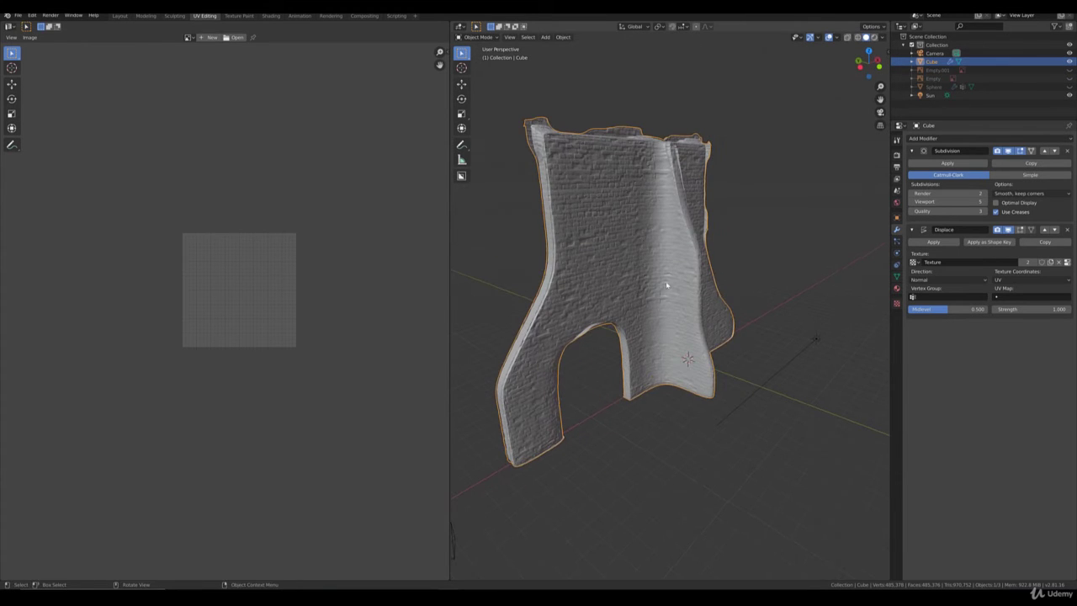
{"action": "mouse_move", "coordinate": [748, 340]}
{"action": "middle_mouse_down"}
{"action": "mouse_move", "coordinate": [457, 385]}
{"action": "mouse_move", "coordinate": [733, 329]}
{"action": "middle_mouse_up"}
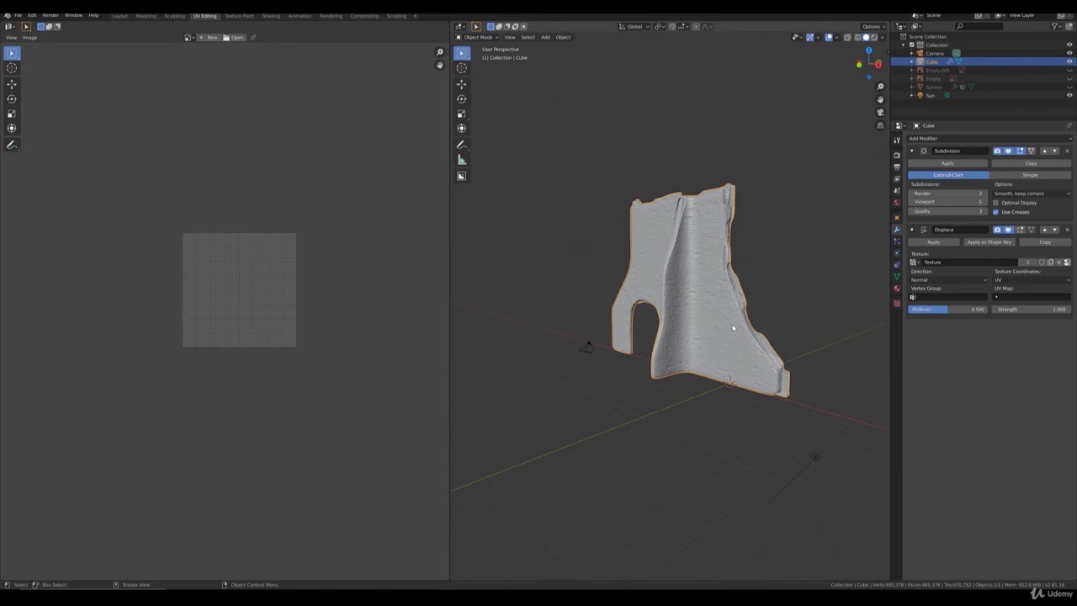
{"action": "middle_click_drag", "start_coordinate": [823, 307], "coordinate": [724, 320]}
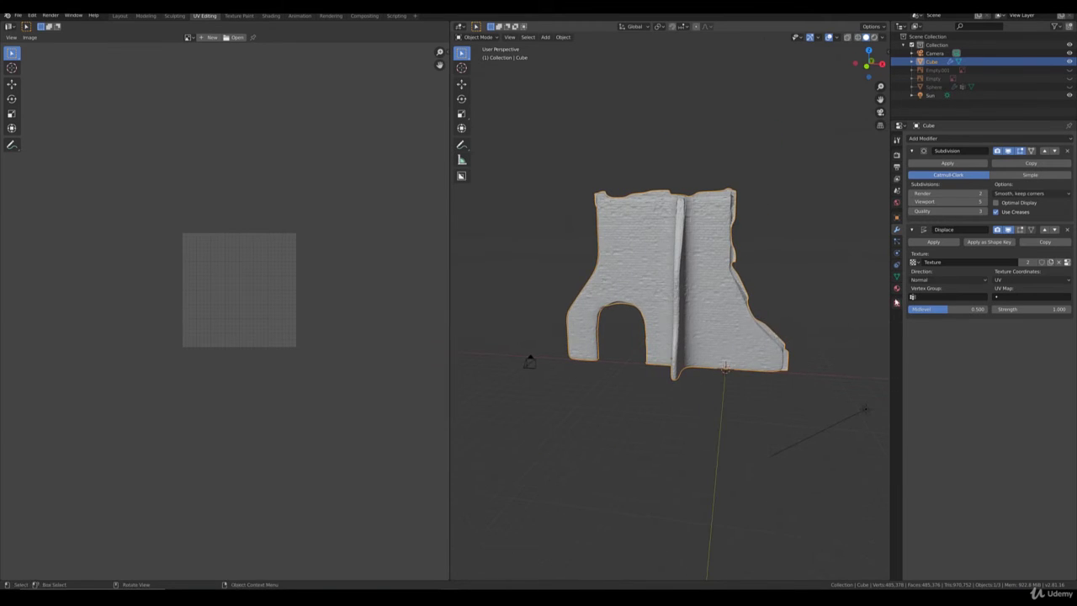
Set the Displace modifier's midlevel to 0.1 and examine the wall's thickness and edges.
{"action": "left_click", "coordinate": [946, 308]}
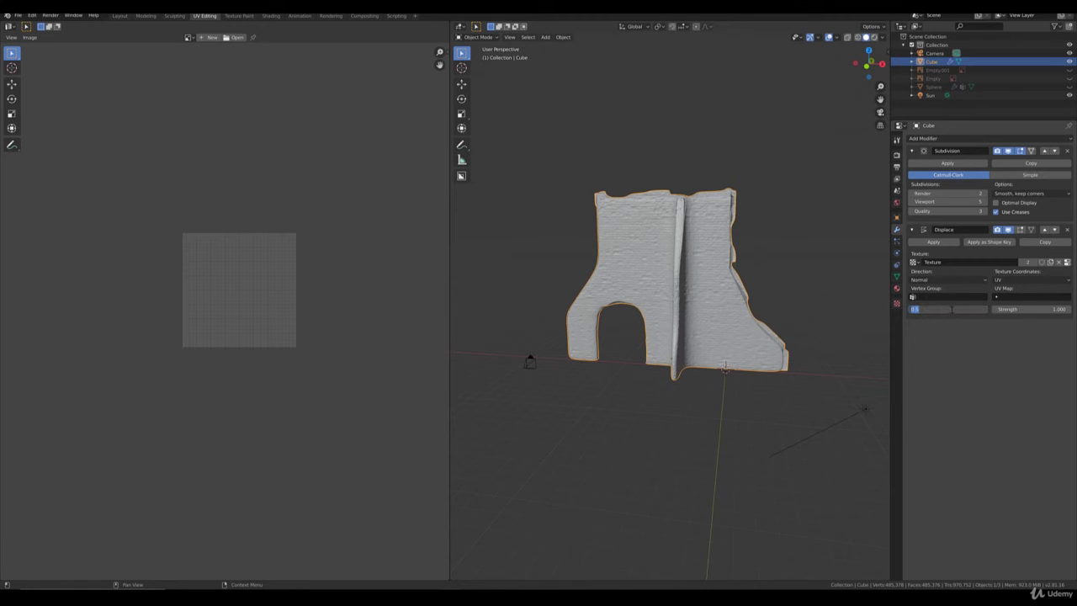
{"action": "type", "text": "1"}
{"action": "key", "text": "Return"}
{"action": "middle_click_drag", "start_coordinate": [707, 249], "coordinate": [640, 248]}
{"action": "scroll", "coordinate": [733, 253], "scroll_direction": "up", "scroll_amount": 3}
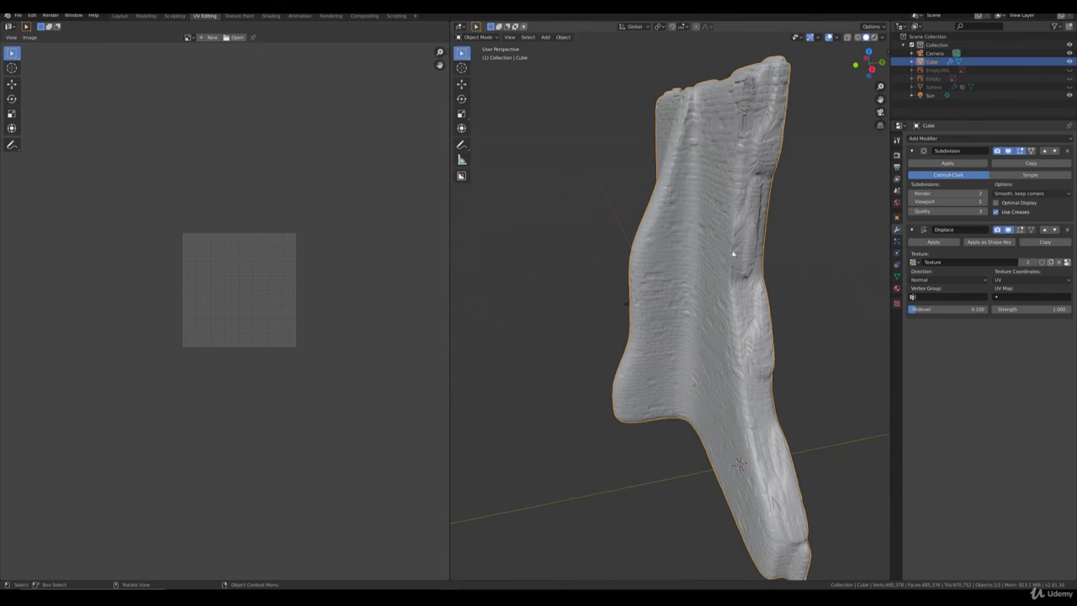
{"action": "middle_click_drag", "start_coordinate": [767, 150], "coordinate": [640, 223]}
{"action": "middle_click_drag", "start_coordinate": [612, 294], "coordinate": [644, 294]}
Lower the Displace modifier's midlevel to 0.04 and check the wall surface from both sides.
{"action": "left_click", "coordinate": [957, 311]}
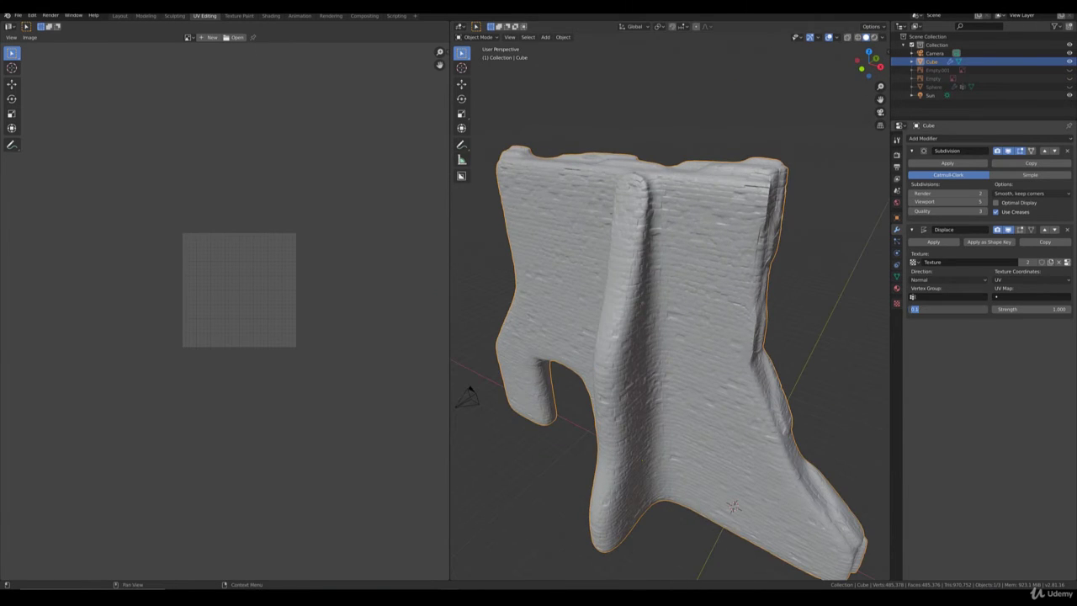
{"action": "key", "text": "BackSpace"}
{"action": "type", "text": ".04"}
{"action": "key", "text": "Return"}
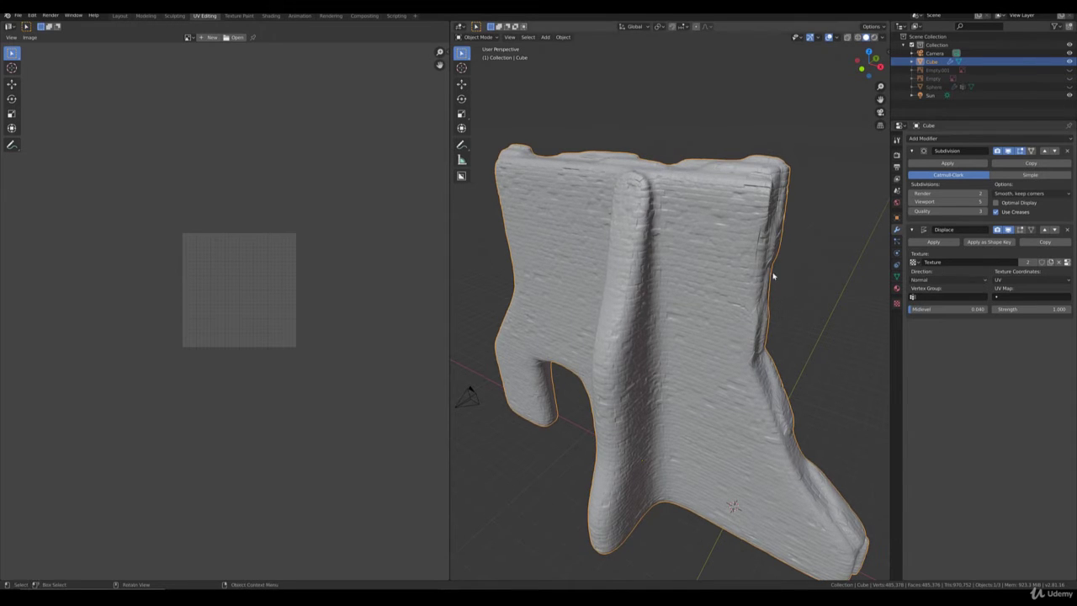
{"action": "middle_click_drag", "start_coordinate": [744, 309], "coordinate": [703, 281]}
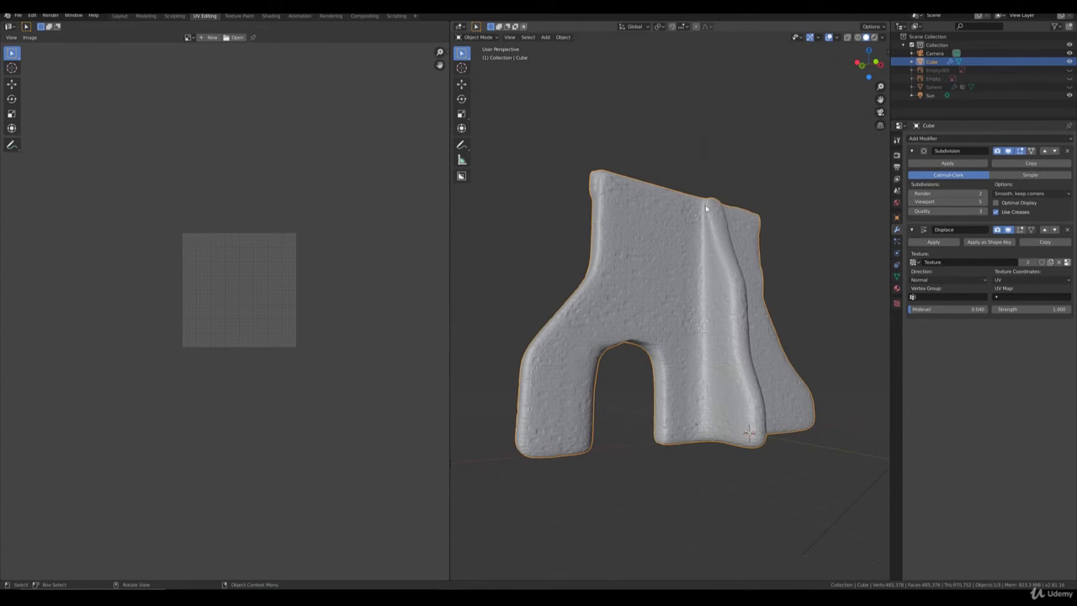
{"action": "middle_click_drag", "start_coordinate": [707, 208], "coordinate": [728, 288]}
{"action": "middle_click_drag", "start_coordinate": [736, 434], "coordinate": [716, 442]}
{"action": "middle_click_drag", "start_coordinate": [650, 360], "coordinate": [671, 359]}
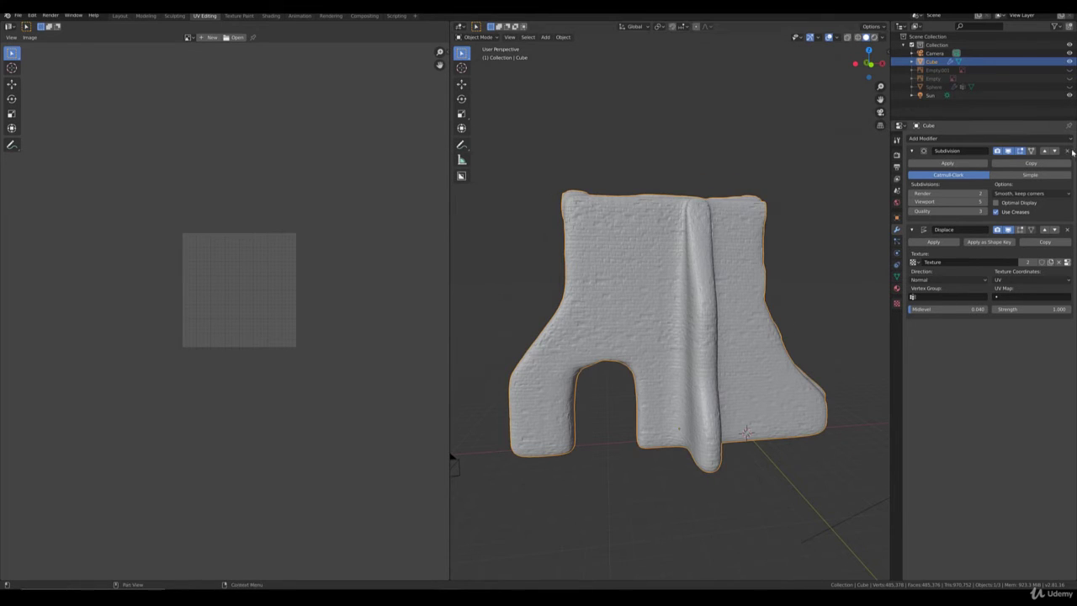
Remove the Displace and Subdivision modifiers from the wall and check its base mesh in Edit Mode.
{"action": "left_click", "coordinate": [1068, 230]}
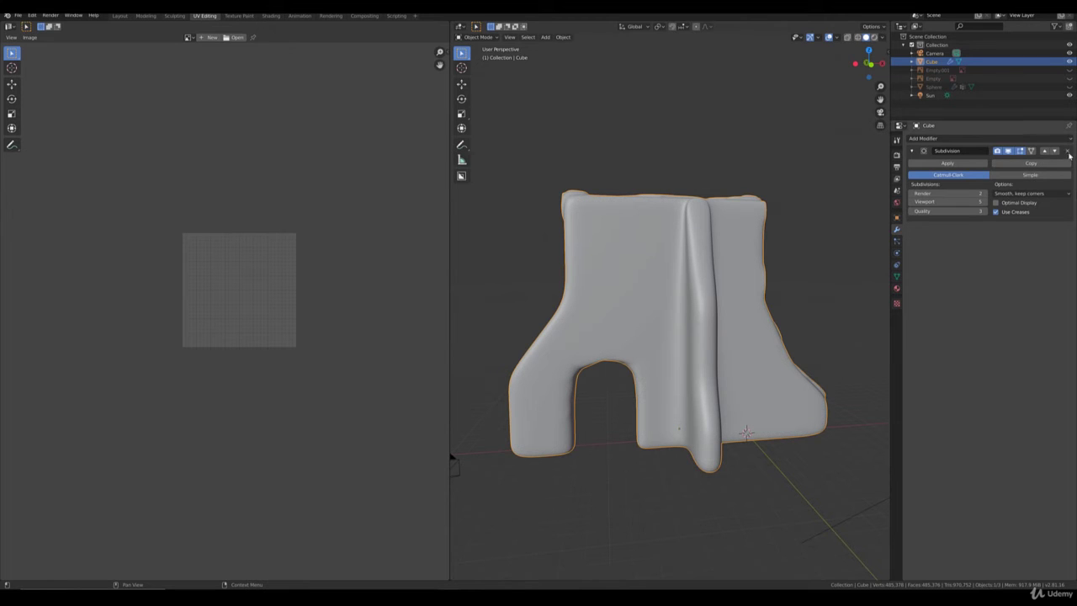
{"action": "left_click", "coordinate": [1067, 151]}
{"action": "middle_click_drag", "start_coordinate": [754, 263], "coordinate": [723, 289]}
{"action": "key", "text": "Tab"}
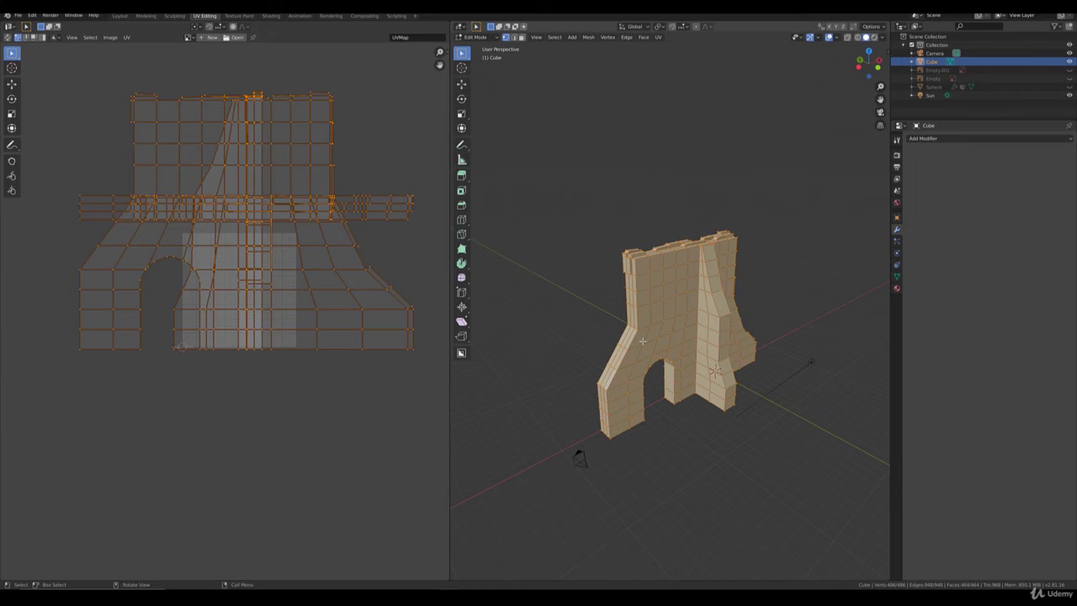
{"action": "key", "text": "Tab"}
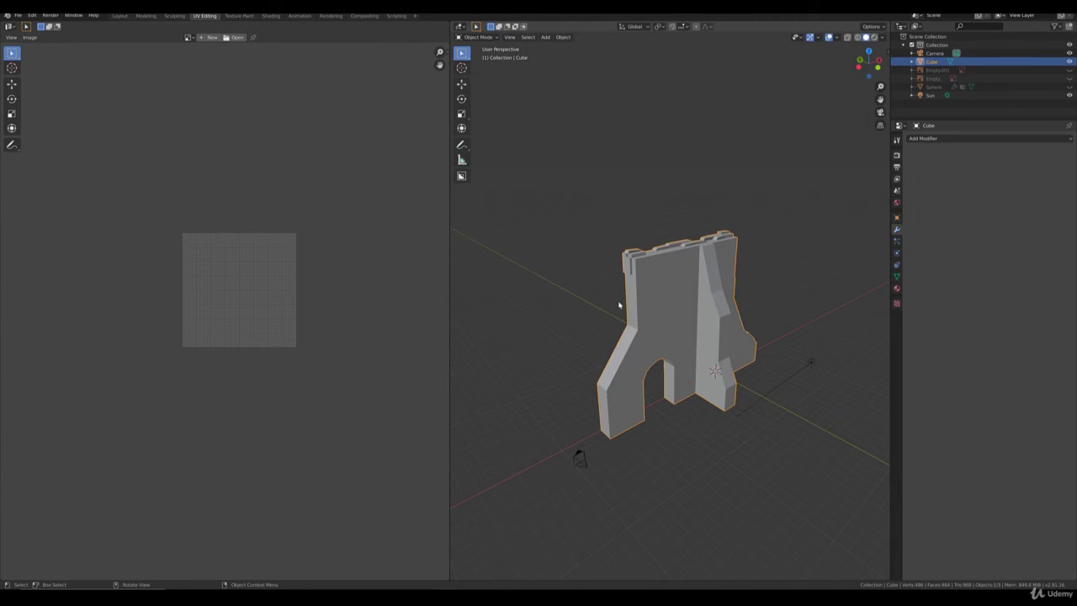
{"action": "middle_click_drag", "start_coordinate": [752, 301], "coordinate": [844, 245]}
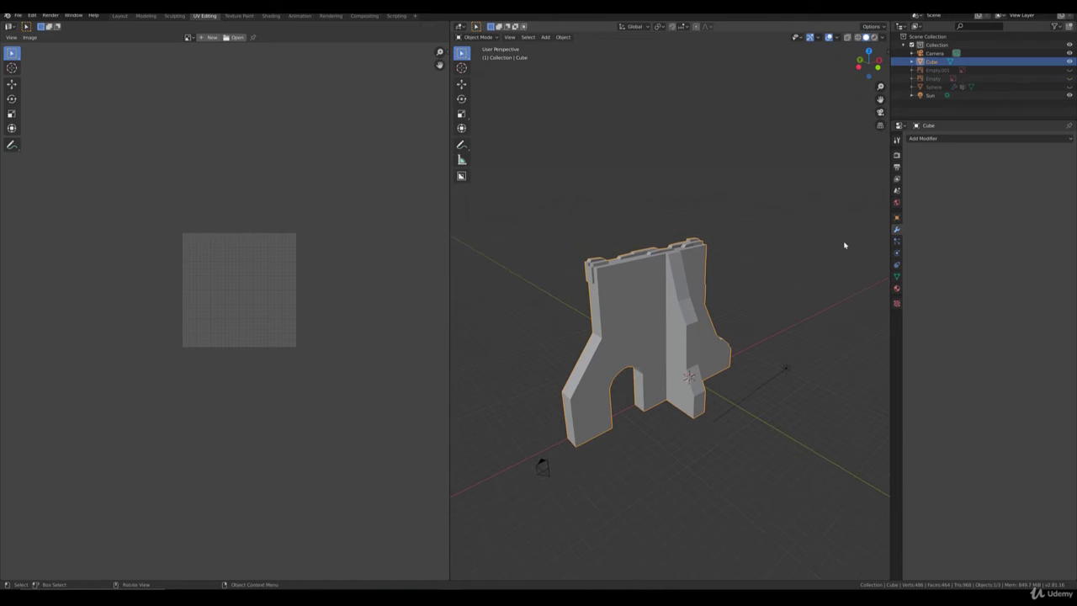
Add a Remesh modifier to the wall and set its mode to Smooth.
{"action": "left_click", "coordinate": [896, 218]}
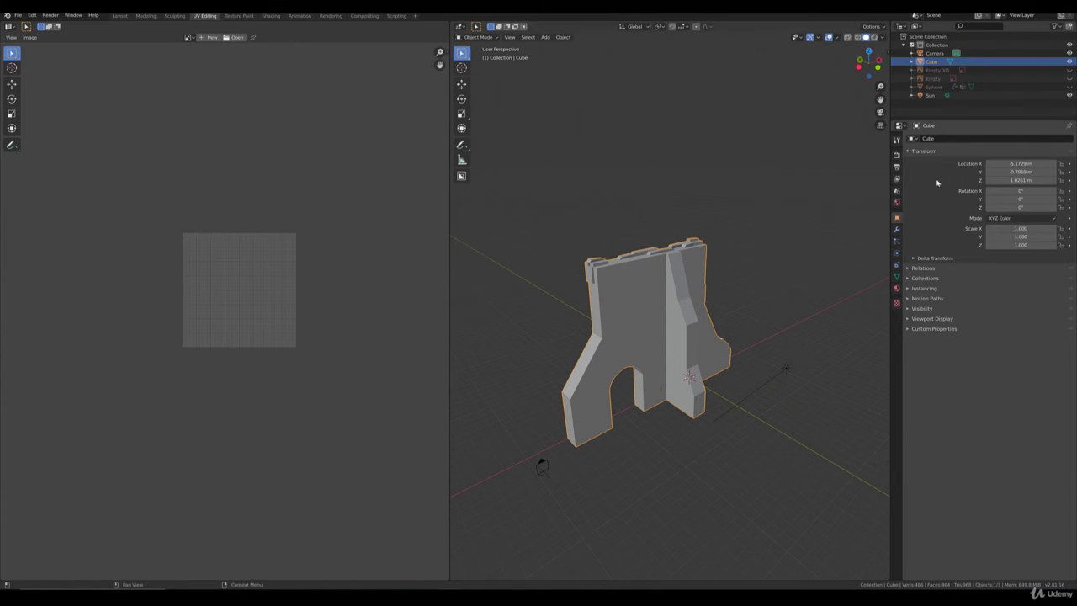
{"action": "left_click", "coordinate": [896, 228]}
{"action": "left_click", "coordinate": [940, 139]}
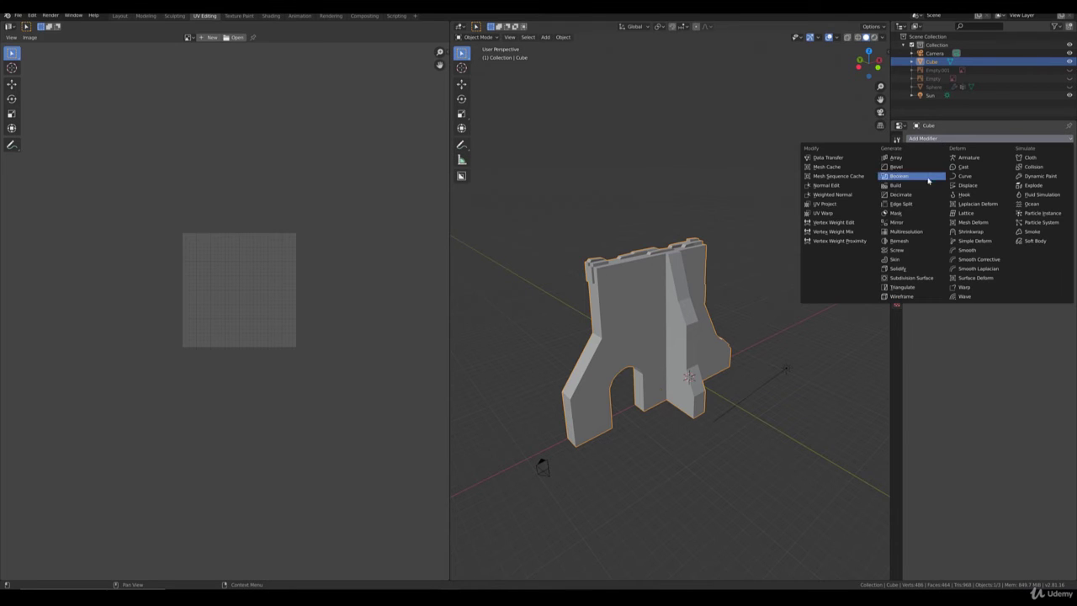
{"action": "left_click", "coordinate": [921, 240]}
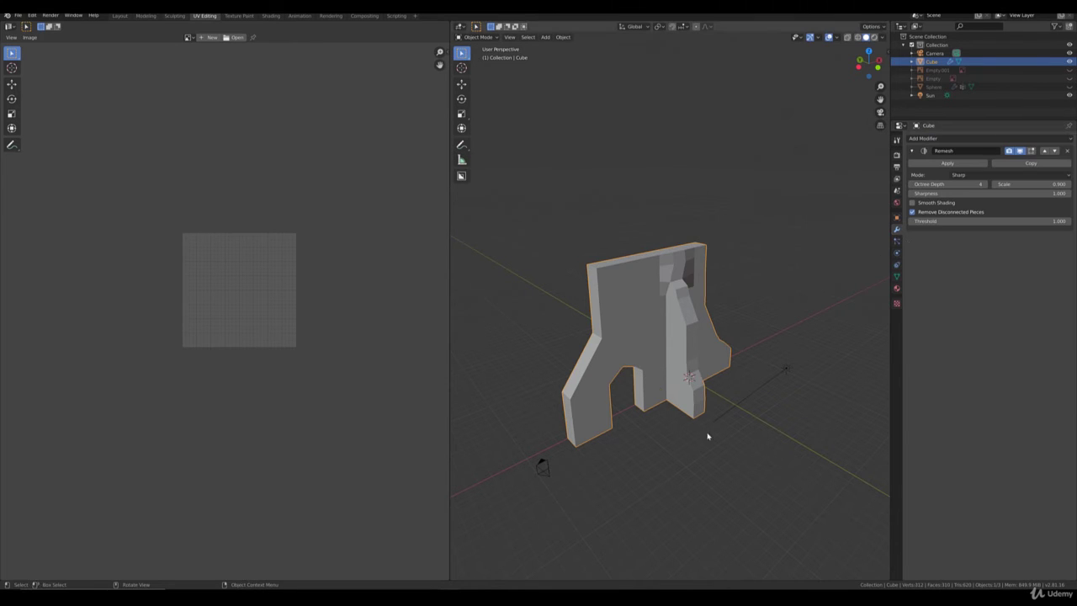
{"action": "scroll", "coordinate": [708, 436], "scroll_direction": "up", "scroll_amount": 2}
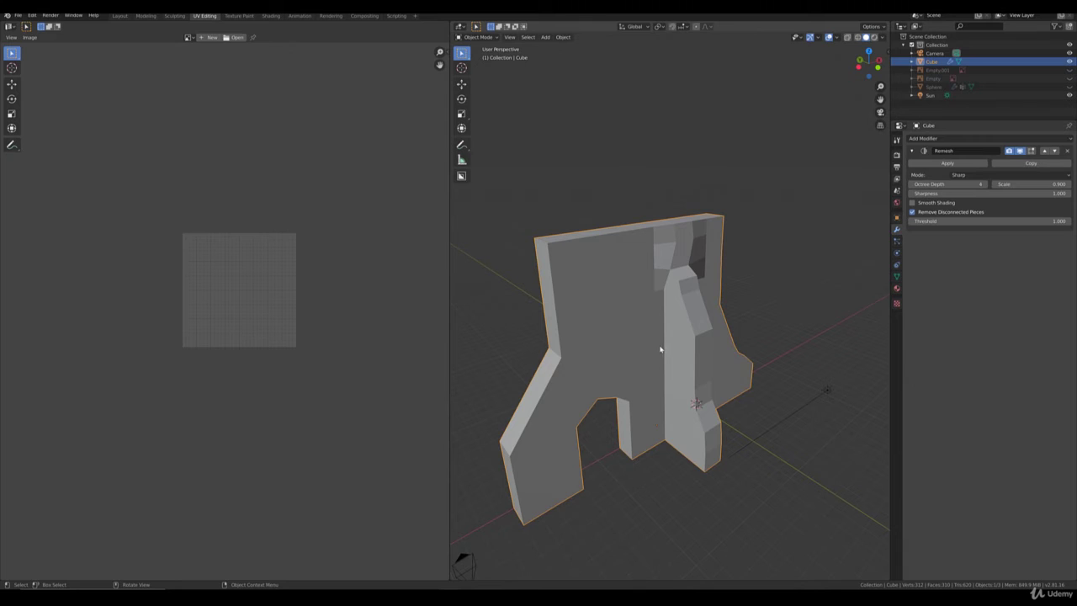
{"action": "left_click", "coordinate": [969, 176]}
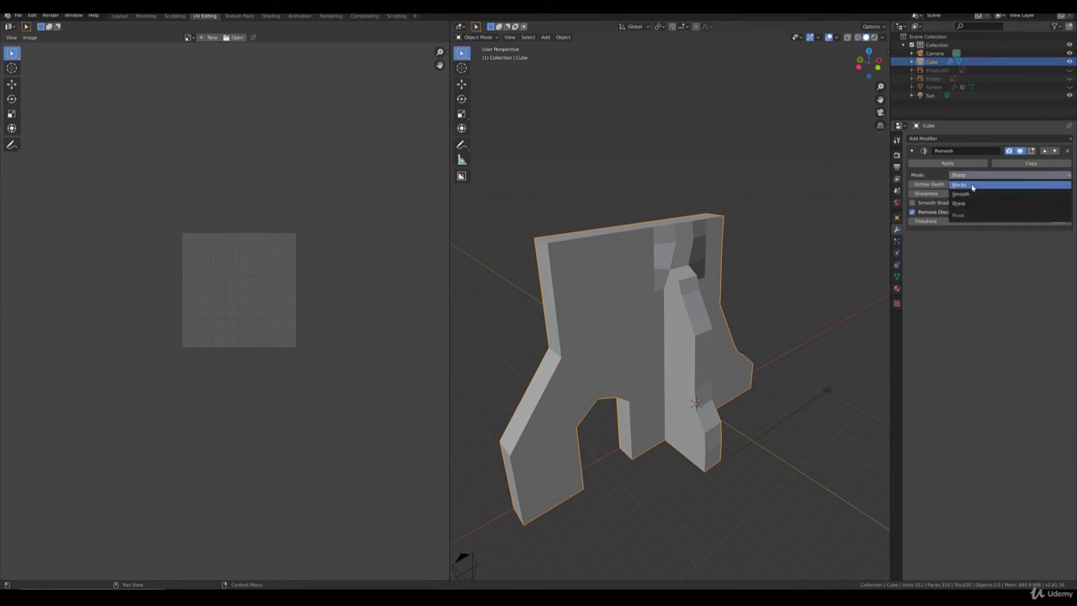
{"action": "left_click", "coordinate": [973, 198]}
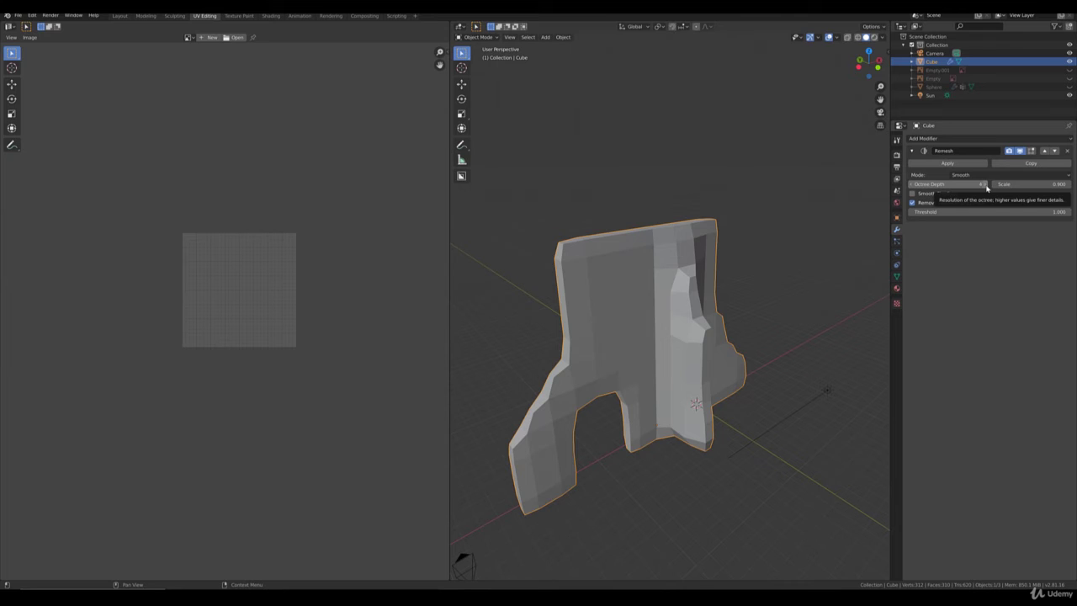
Raise the Remesh modifier's octree depth to 7 and check the detail along the wall's edges.
{"action": "left_click", "coordinate": [983, 185]}
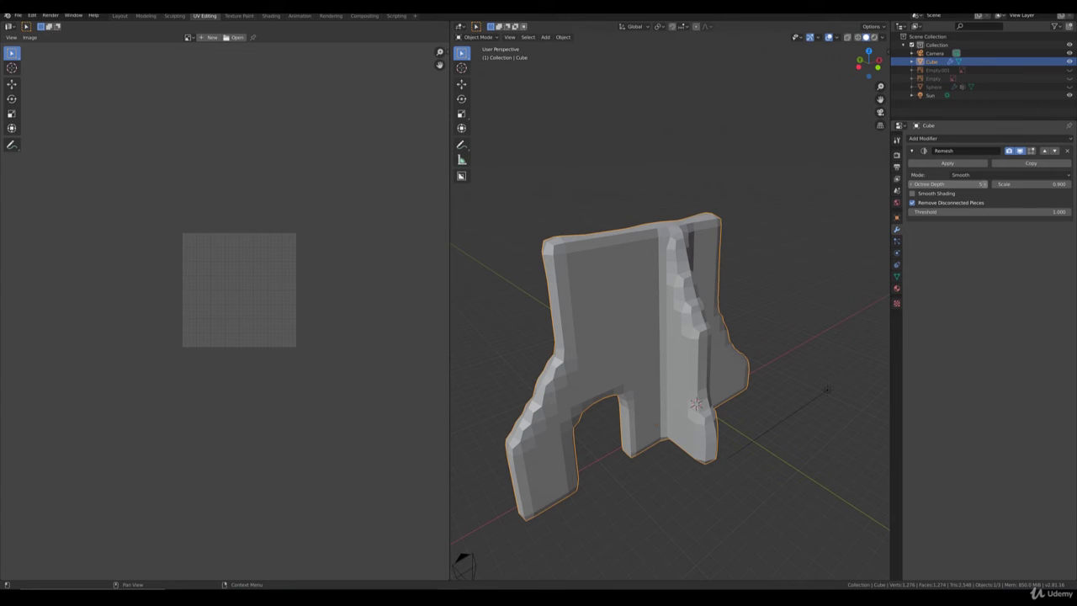
{"action": "left_click", "coordinate": [983, 184]}
{"action": "left_click", "coordinate": [983, 184]}
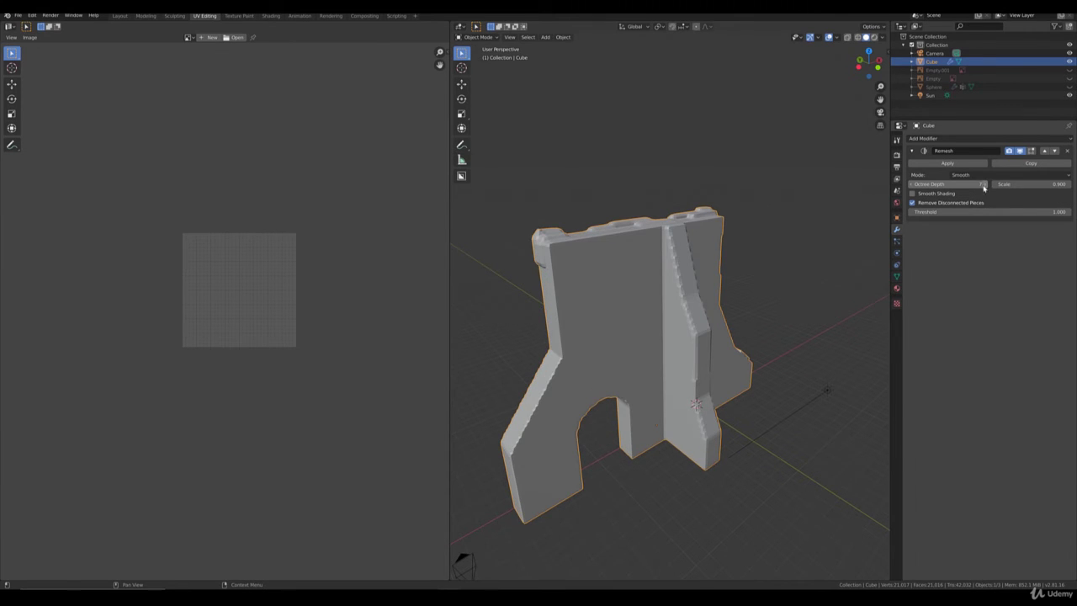
{"action": "mouse_move", "coordinate": [699, 354]}
{"action": "middle_mouse_down"}
{"action": "mouse_move", "coordinate": [711, 329]}
{"action": "mouse_move", "coordinate": [721, 336]}
{"action": "mouse_move", "coordinate": [685, 339]}
{"action": "mouse_move", "coordinate": [703, 339]}
{"action": "middle_mouse_up"}
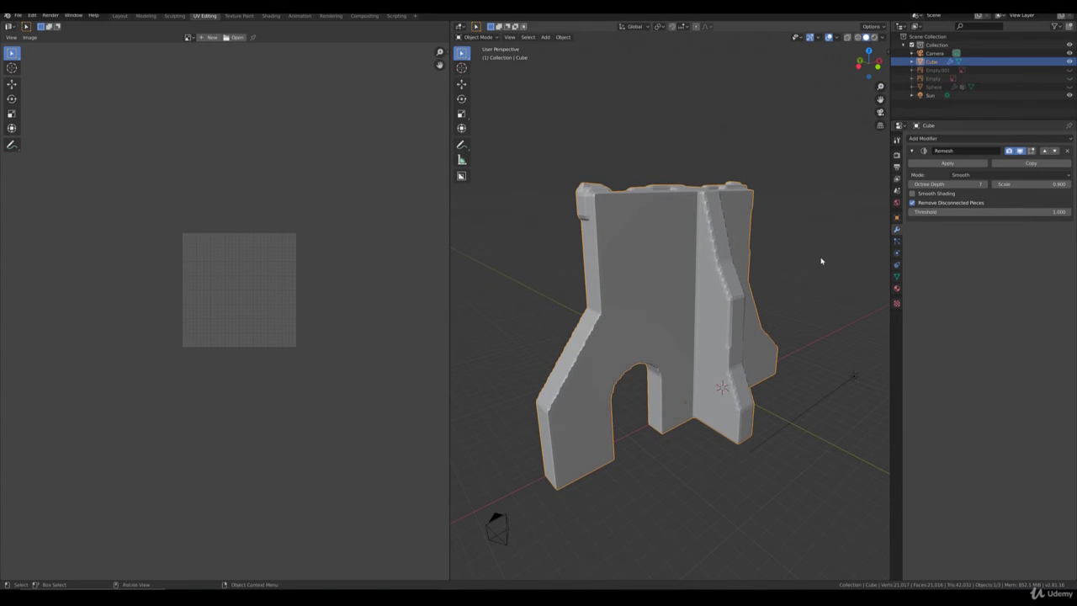
{"action": "scroll", "coordinate": [821, 261], "scroll_direction": "up", "scroll_amount": 2}
{"action": "middle_click_drag", "start_coordinate": [577, 267], "coordinate": [502, 224]}
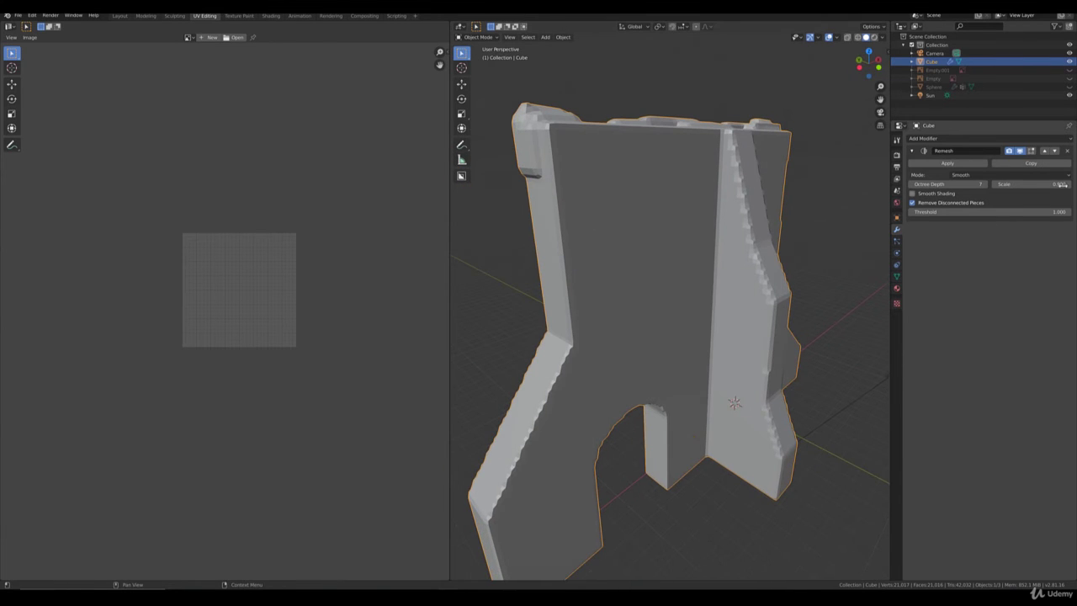
Fine-tune the Remesh modifier's scale to about 0.906 and review the wall's stepped edges.
{"action": "mouse_move", "coordinate": [1058, 184]}
{"action": "left_mouse_down"}
{"action": "mouse_move", "coordinate": [1005, 184]}
{"action": "mouse_move", "coordinate": [1052, 185]}
{"action": "left_mouse_up"}
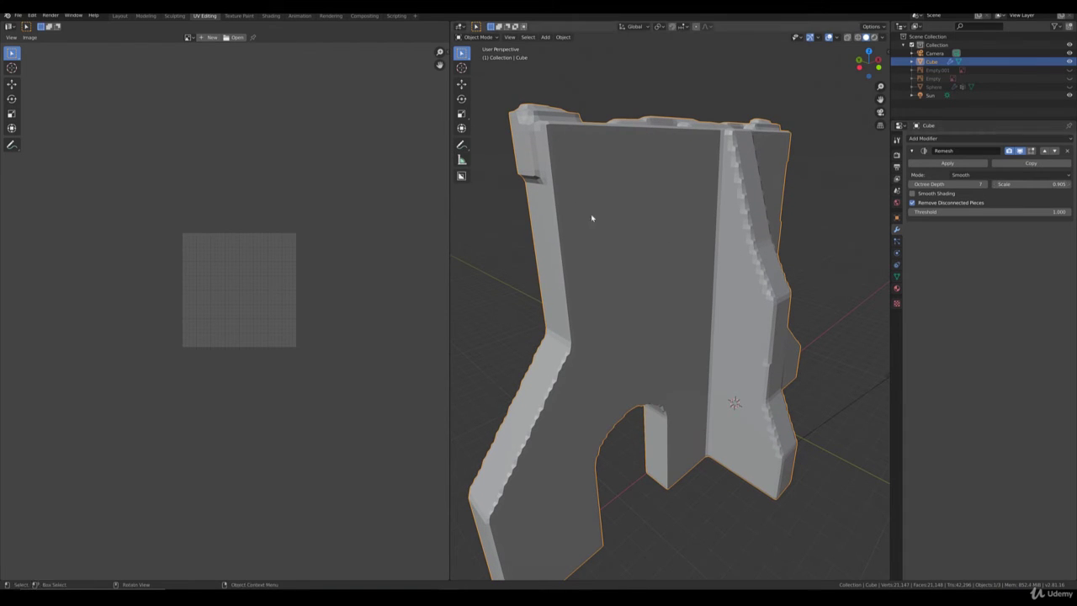
{"action": "left_click_drag", "start_coordinate": [1046, 184], "coordinate": [1049, 184]}
{"action": "middle_click_drag", "start_coordinate": [665, 303], "coordinate": [664, 244]}
{"action": "middle_click_drag", "start_coordinate": [551, 280], "coordinate": [594, 305]}
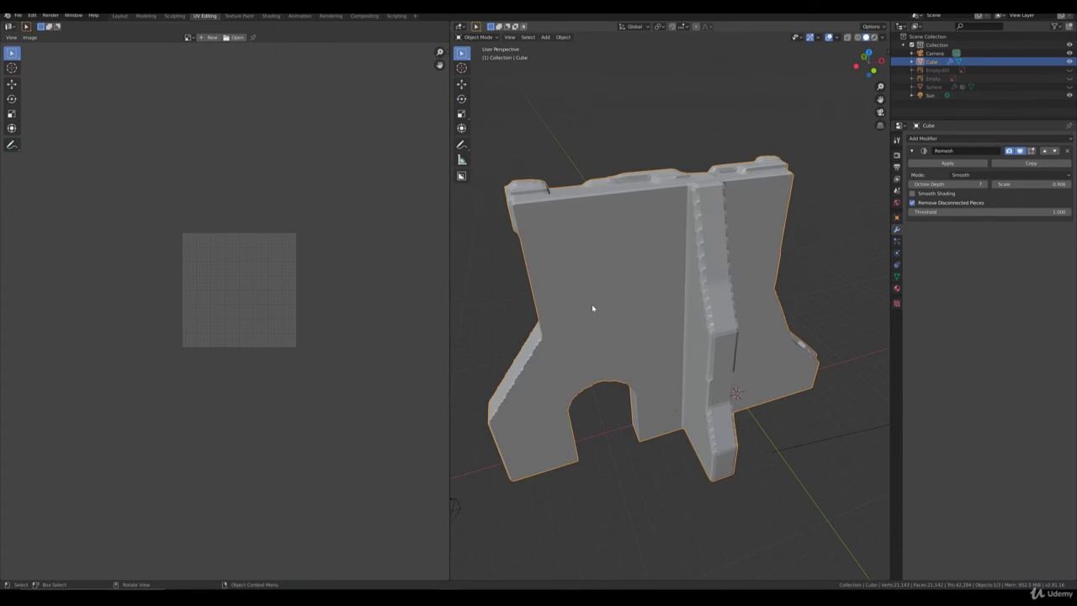
Try an octree depth of 8 on the wall's Remesh modifier, compare the edges, and set it back to 7.
{"action": "scroll", "coordinate": [591, 304], "scroll_direction": "down", "scroll_amount": 3}
{"action": "middle_click_drag", "start_coordinate": [594, 361], "coordinate": [617, 341]}
{"action": "scroll", "coordinate": [653, 415], "scroll_direction": "up", "scroll_amount": 3}
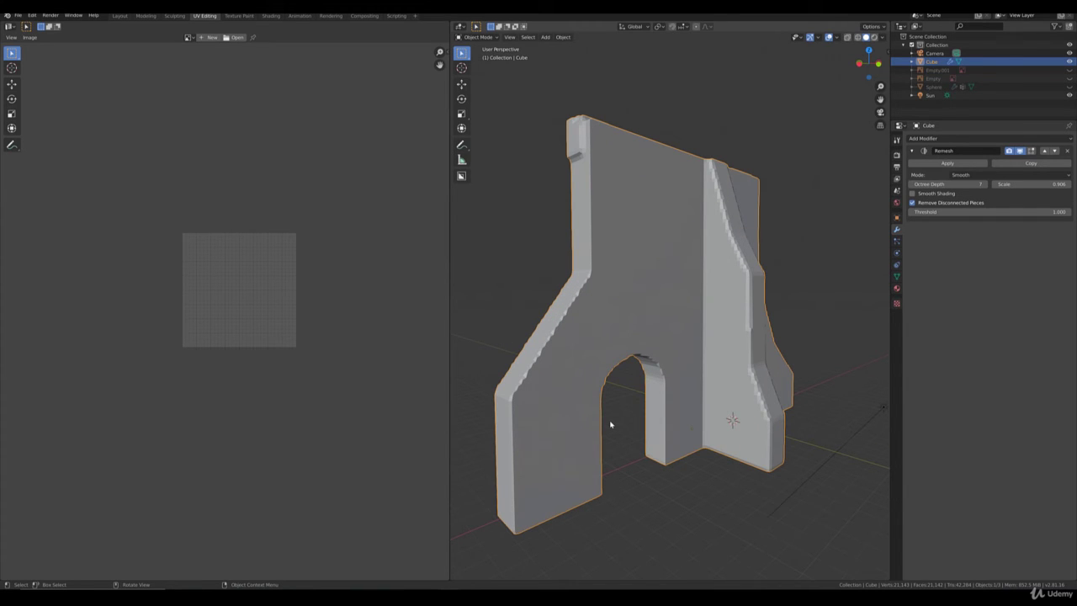
{"action": "middle_click_drag", "start_coordinate": [591, 389], "coordinate": [617, 392]}
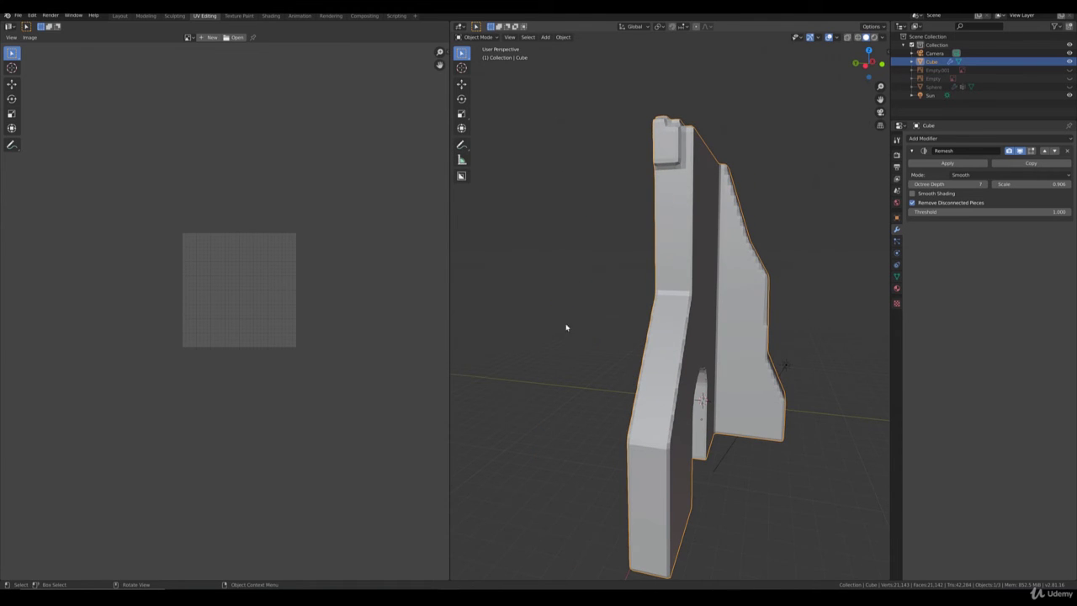
{"action": "middle_click_drag", "start_coordinate": [566, 327], "coordinate": [637, 325]}
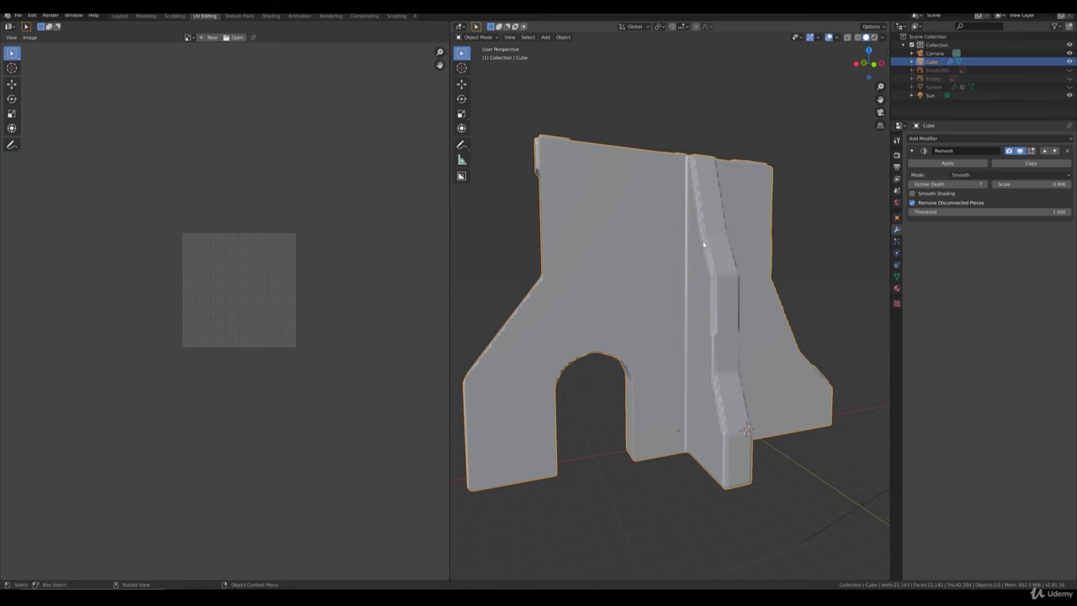
{"action": "left_click", "coordinate": [985, 184]}
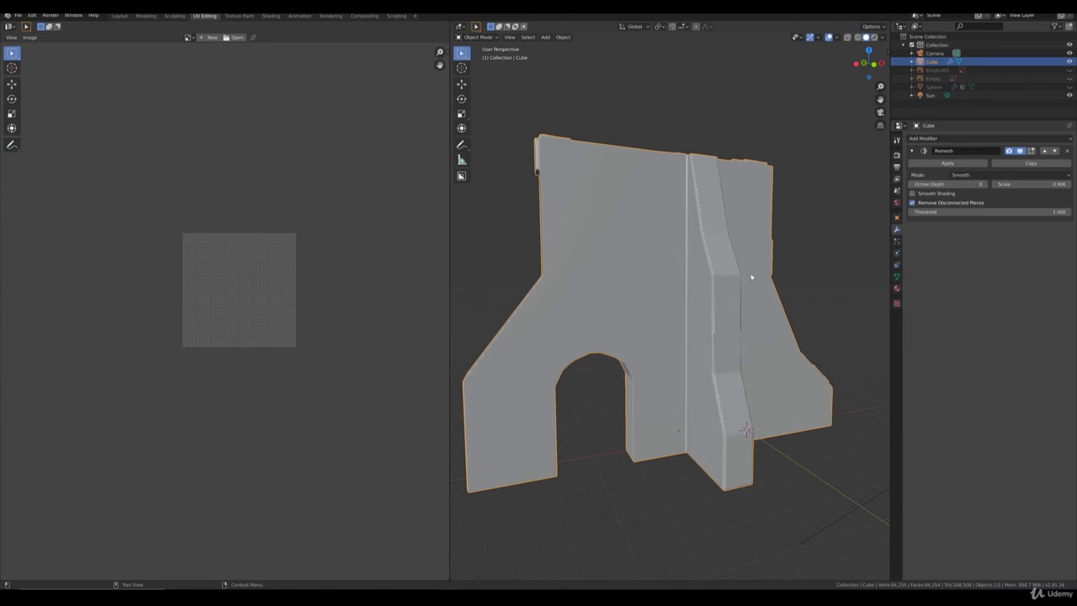
{"action": "middle_click_drag", "start_coordinate": [752, 274], "coordinate": [707, 278]}
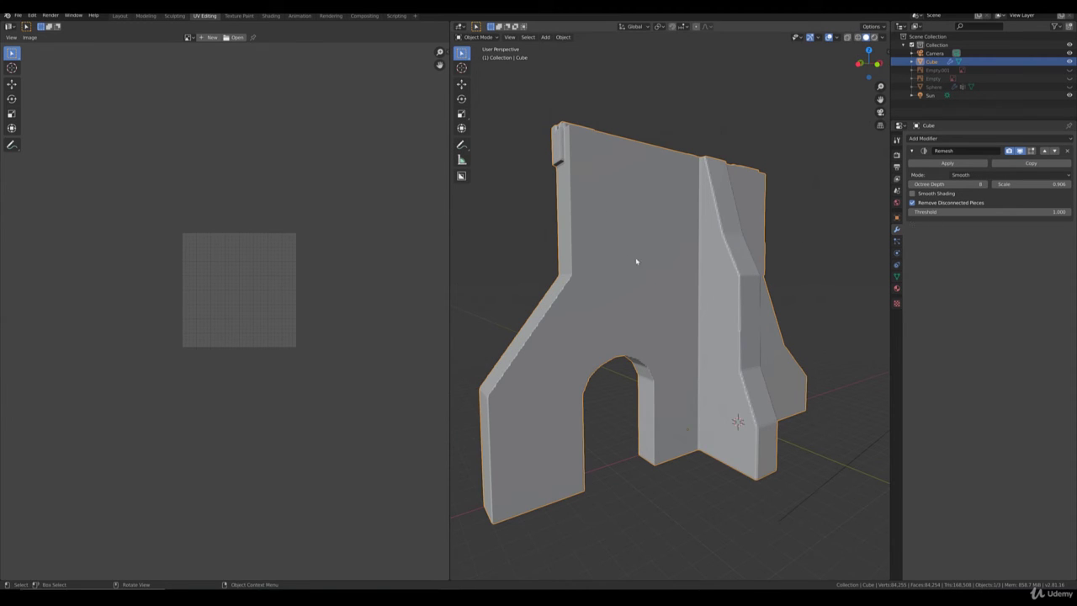
{"action": "left_click", "coordinate": [911, 184]}
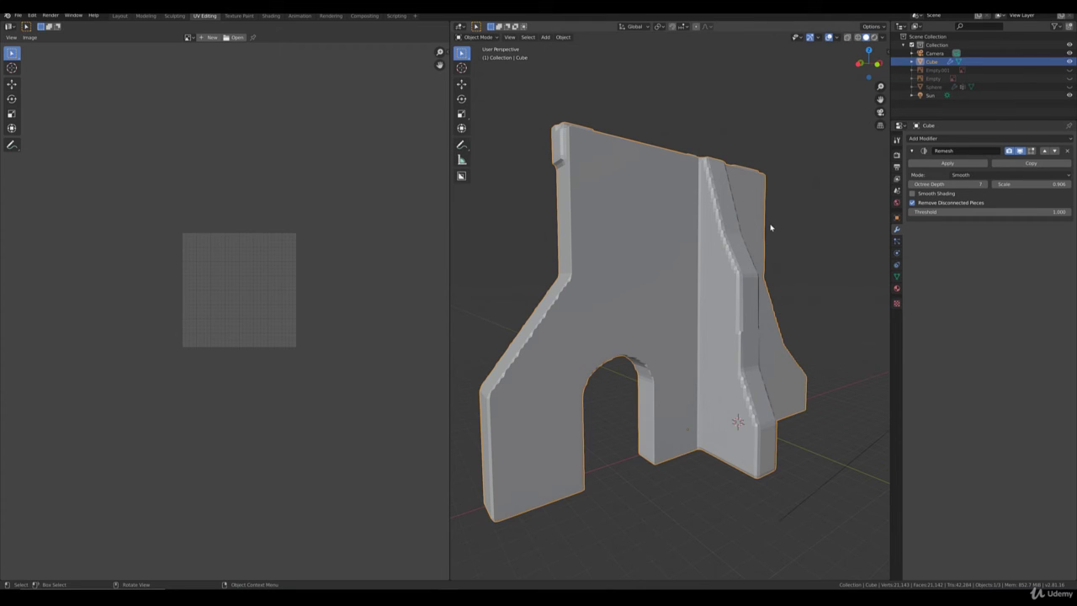
Apply the Remesh modifier to the wall and switch the viewport to rendered shading.
{"action": "left_click", "coordinate": [959, 166]}
{"action": "key", "text": "z"}
{"action": "left_click", "coordinate": [666, 220]}
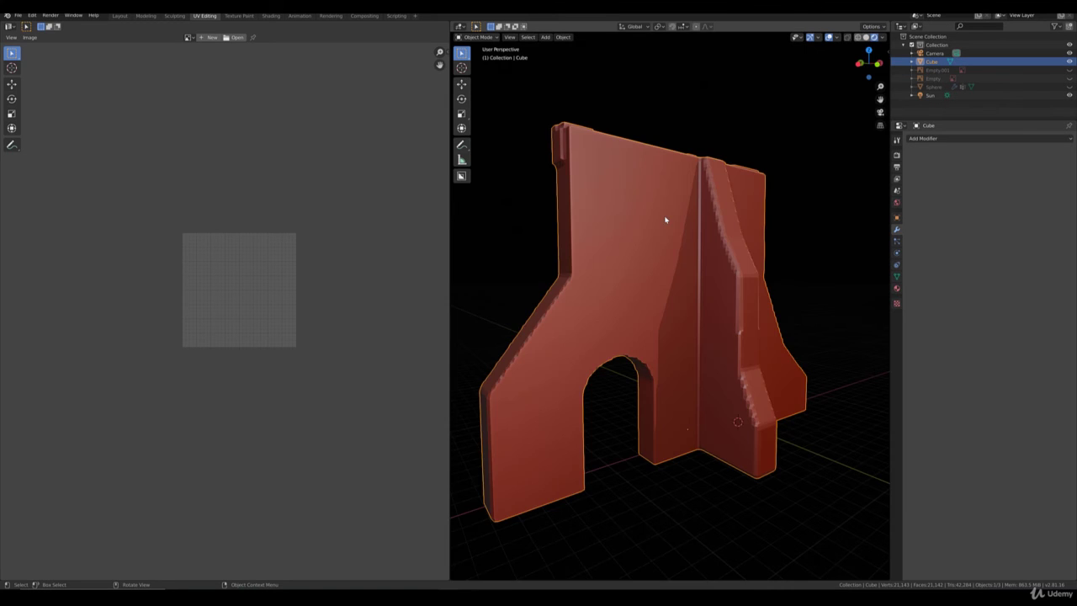
Shade the wall smooth and check its remeshed topology in Edit Mode.
{"action": "scroll", "coordinate": [724, 263], "scroll_direction": "down", "scroll_amount": 4}
{"action": "middle_click_drag", "start_coordinate": [723, 263], "coordinate": [690, 260]}
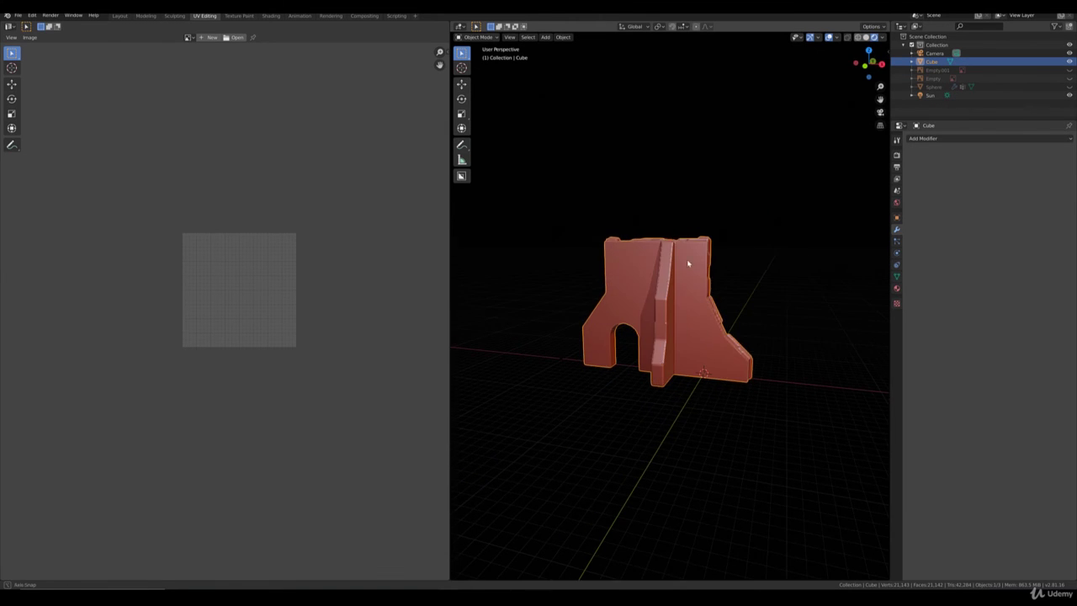
{"action": "left_click", "coordinate": [562, 37]}
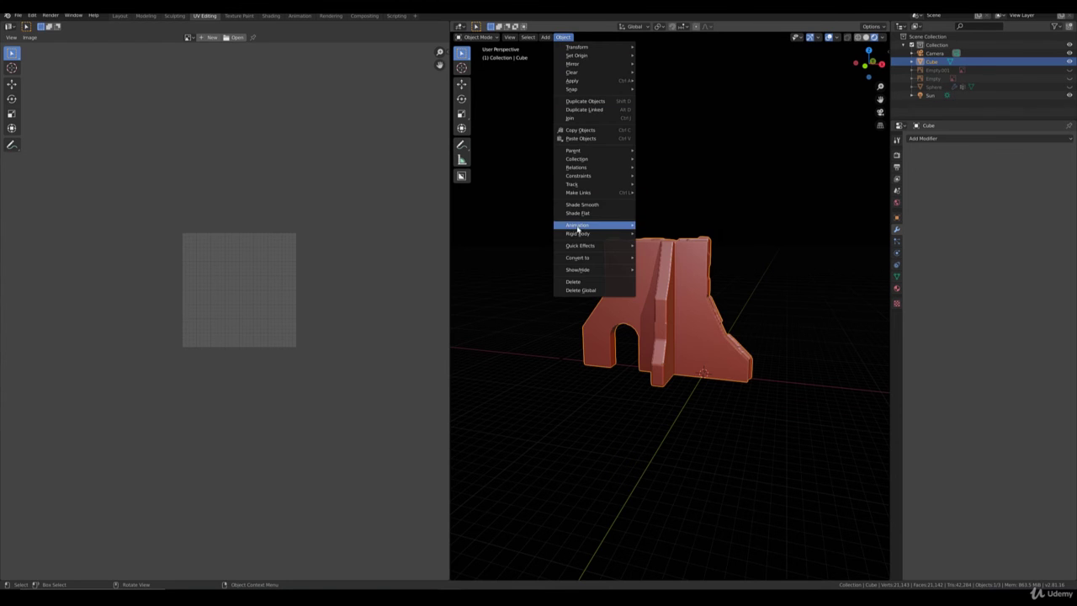
{"action": "left_click", "coordinate": [578, 206]}
{"action": "middle_click_drag", "start_coordinate": [635, 302], "coordinate": [679, 270]}
{"action": "scroll", "coordinate": [664, 312], "scroll_direction": "up", "scroll_amount": 5}
{"action": "key", "text": "Tab"}
{"action": "scroll", "coordinate": [580, 268], "scroll_direction": "up", "scroll_amount": 3}
{"action": "scroll", "coordinate": [680, 271], "scroll_direction": "down", "scroll_amount": 4}
{"action": "key", "text": "Tab"}
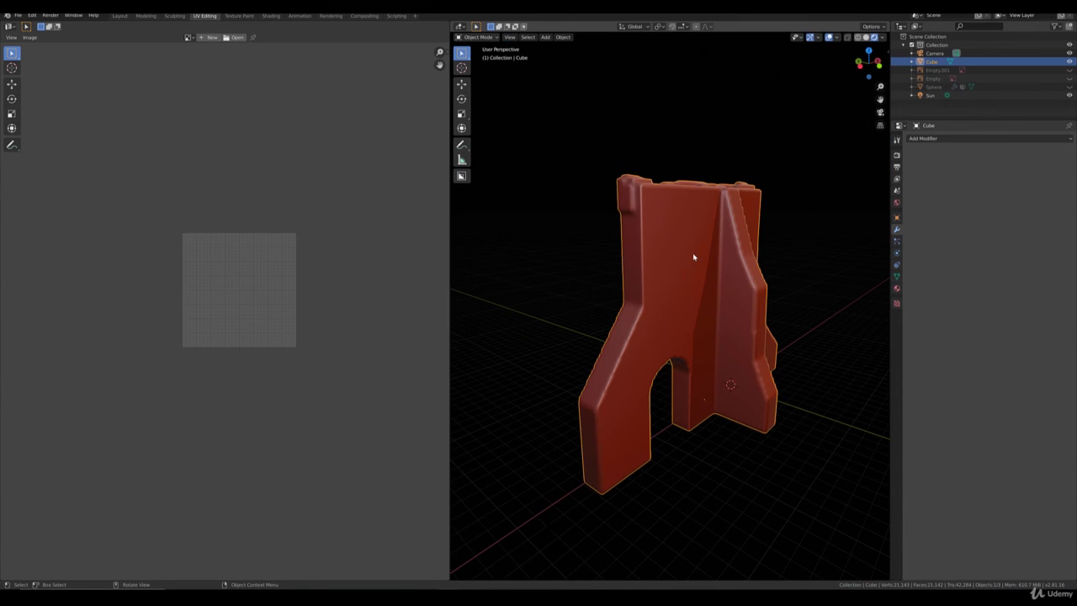
From the front view, select the wall's entire linked mesh and unwrap it with Cube Projection.
{"action": "key", "text": "KP_1"}
{"action": "key", "text": "Tab"}
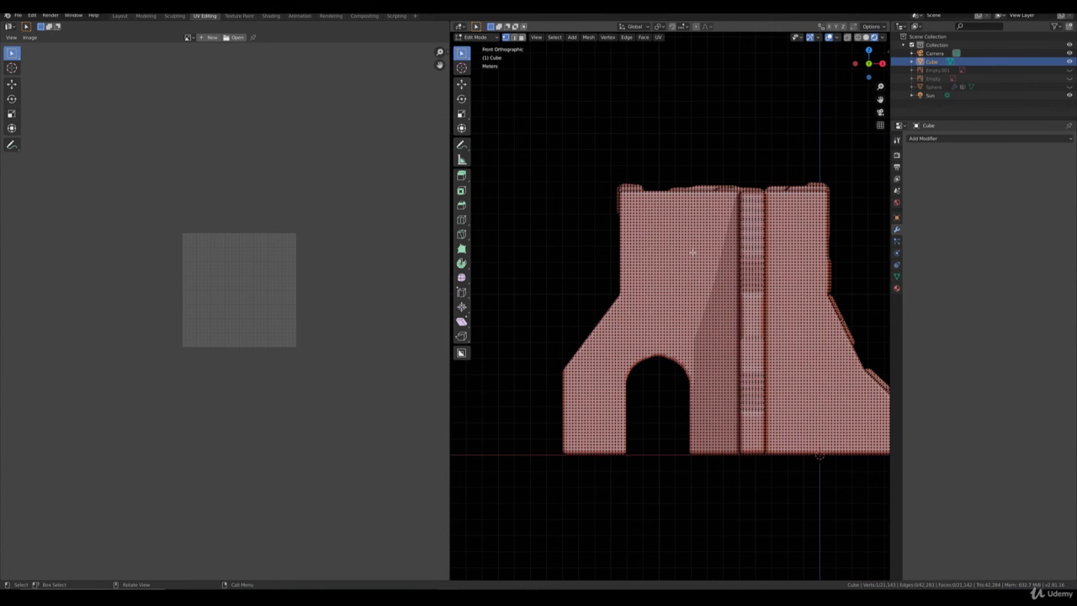
{"action": "key", "text": "ctrl+l"}
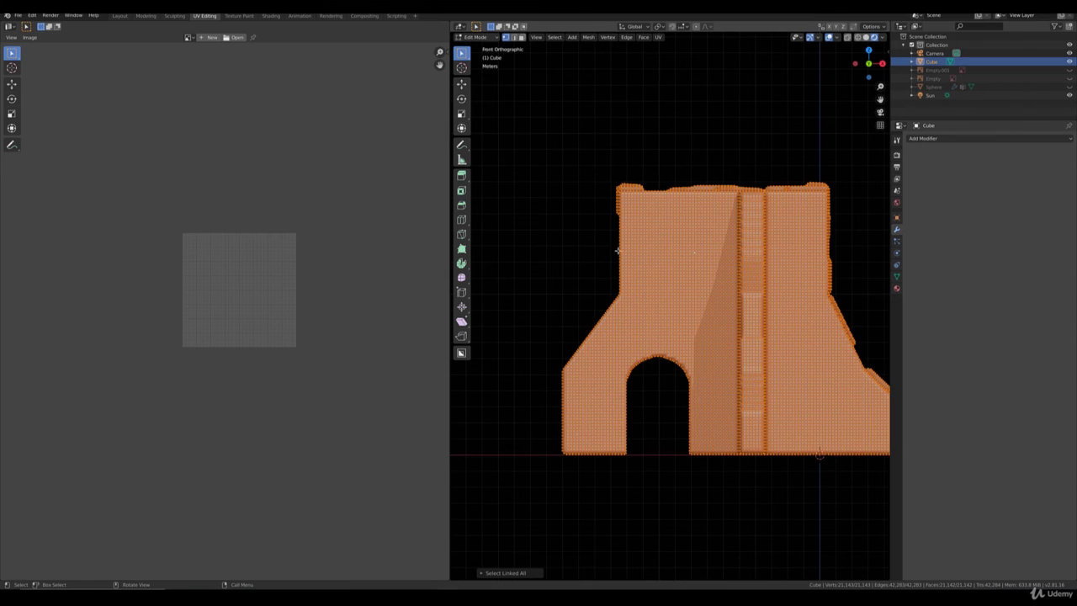
{"action": "middle_click_drag", "start_coordinate": [665, 281], "coordinate": [604, 283], "text": "shift"}
{"action": "key", "text": "u"}
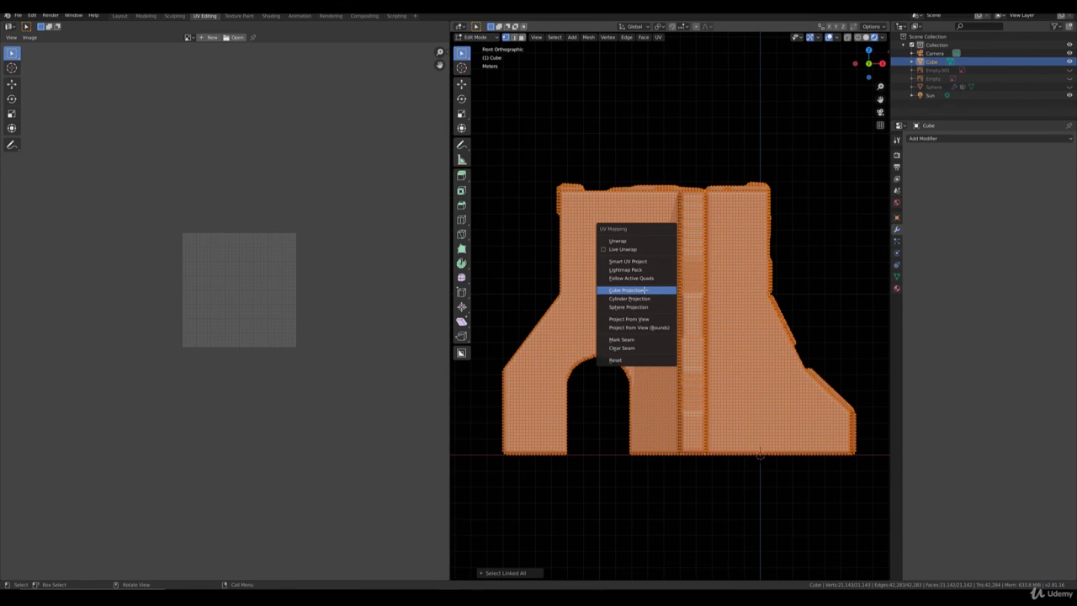
{"action": "left_click", "coordinate": [637, 290]}
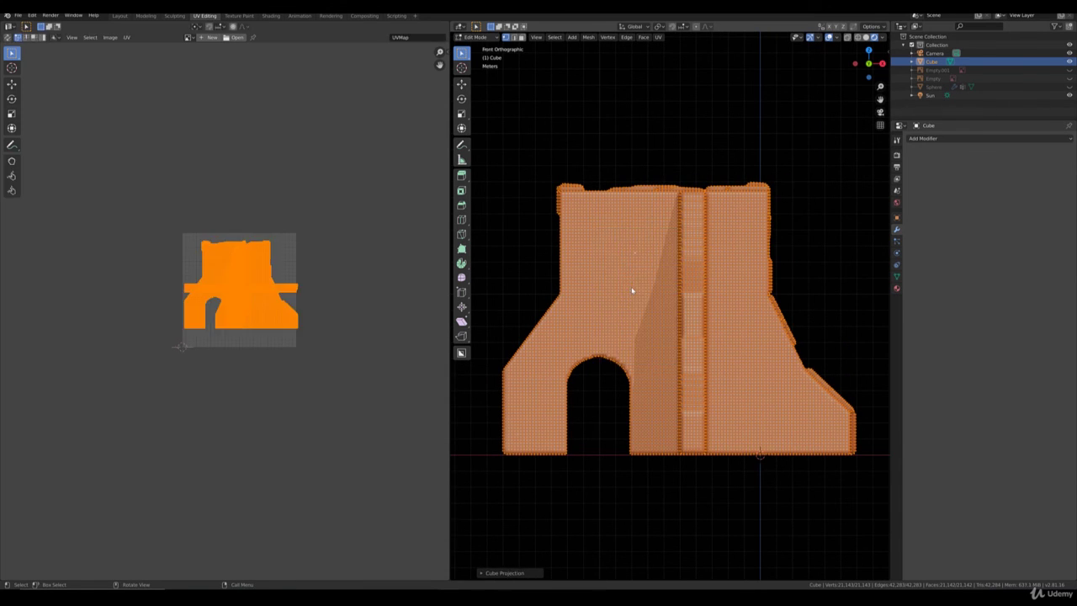
Scale the wall's UV layout up to several times the UV tile's width, adjusting its position slightly.
{"action": "key", "text": "s"}
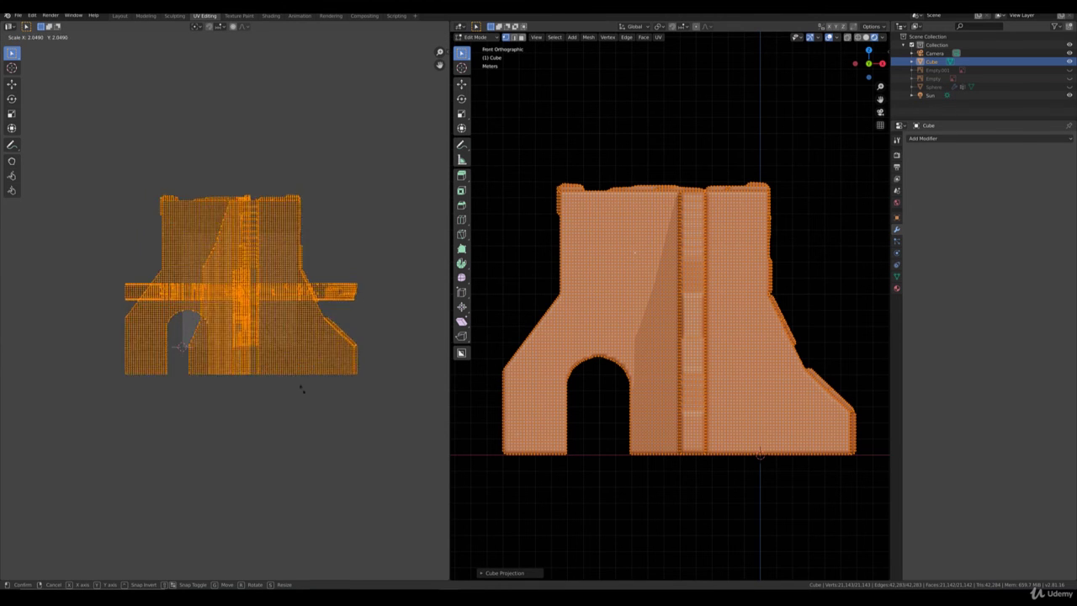
{"action": "left_click", "coordinate": [320, 450]}
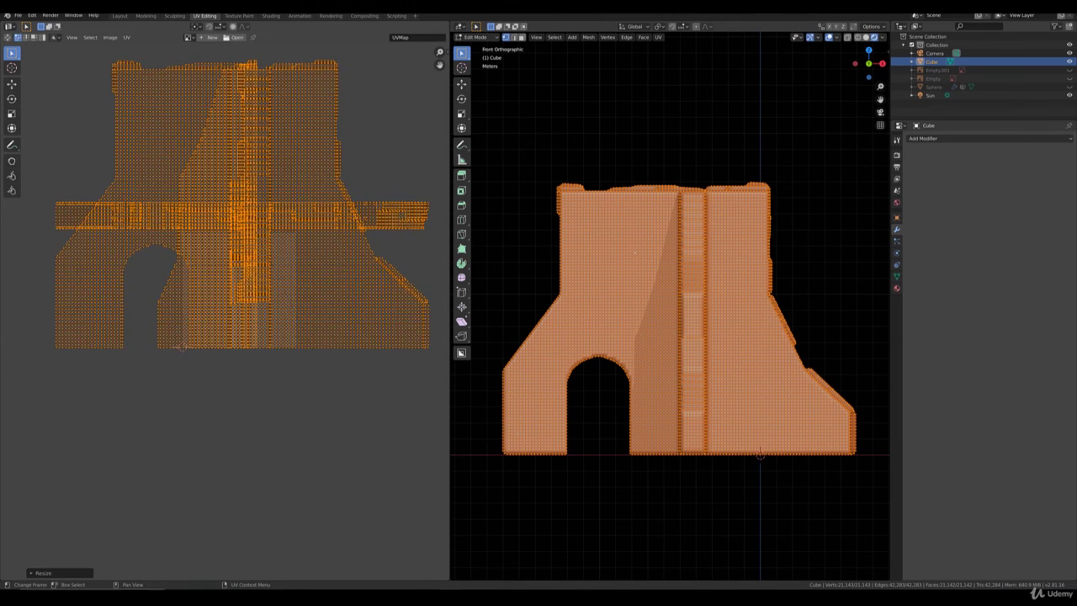
{"action": "key", "text": "Tab"}
{"action": "key", "text": "Tab"}
{"action": "key", "text": "g"}
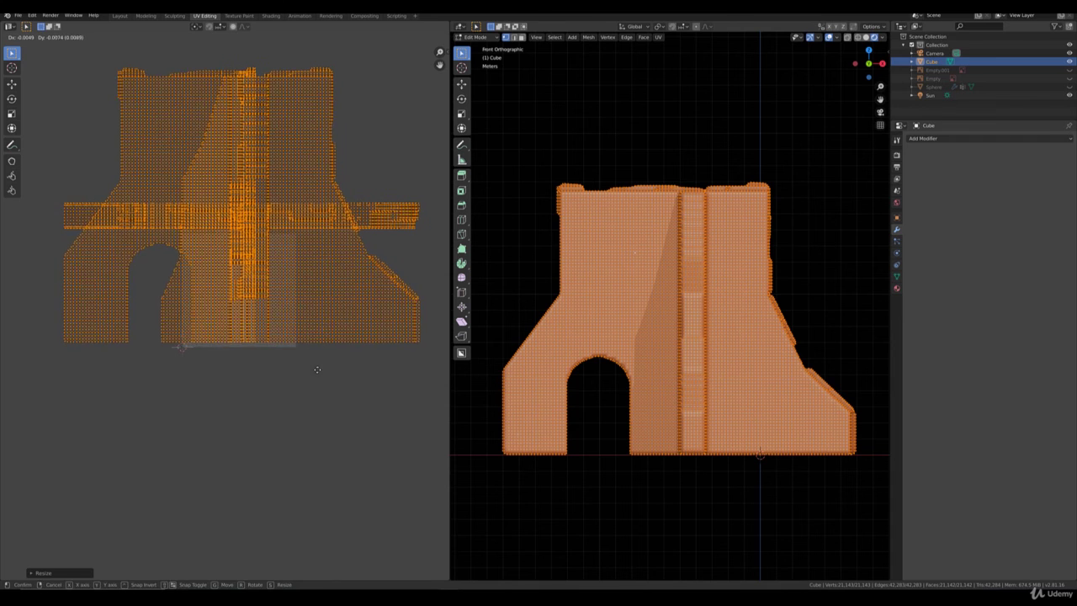
{"action": "left_click", "coordinate": [320, 378]}
{"action": "key", "text": "s"}
{"action": "left_click", "coordinate": [330, 385]}
Nudge the enlarged UV layout into place, shift it along negative X, and return the wall to Object Mode.
{"action": "key", "text": "g"}
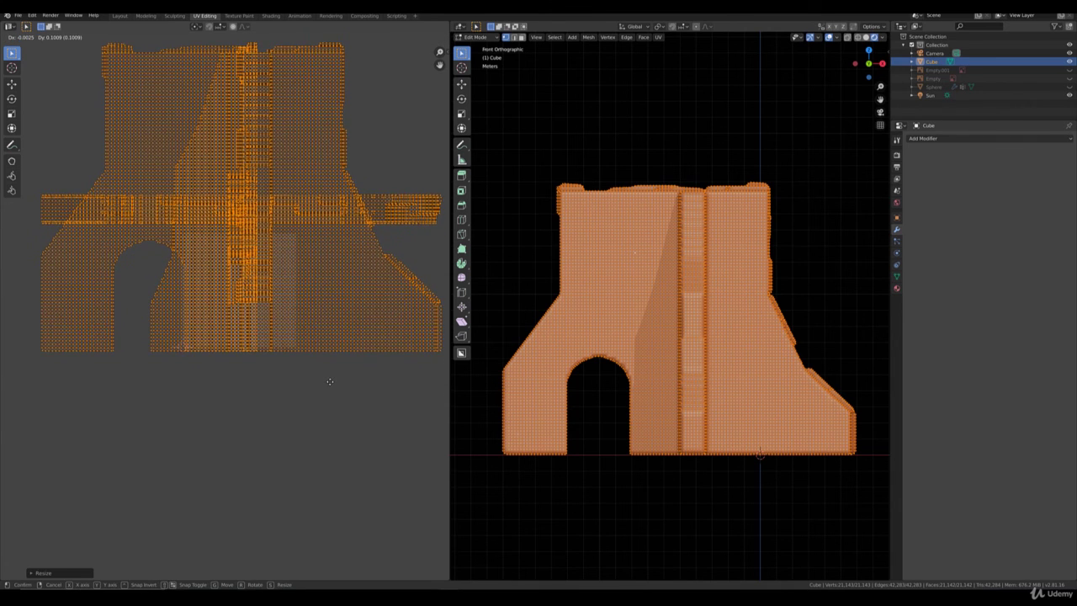
{"action": "left_click", "coordinate": [329, 376]}
{"action": "scroll", "coordinate": [329, 376], "scroll_direction": "down", "scroll_amount": 4}
{"action": "key", "text": "g"}
{"action": "key", "text": "x"}
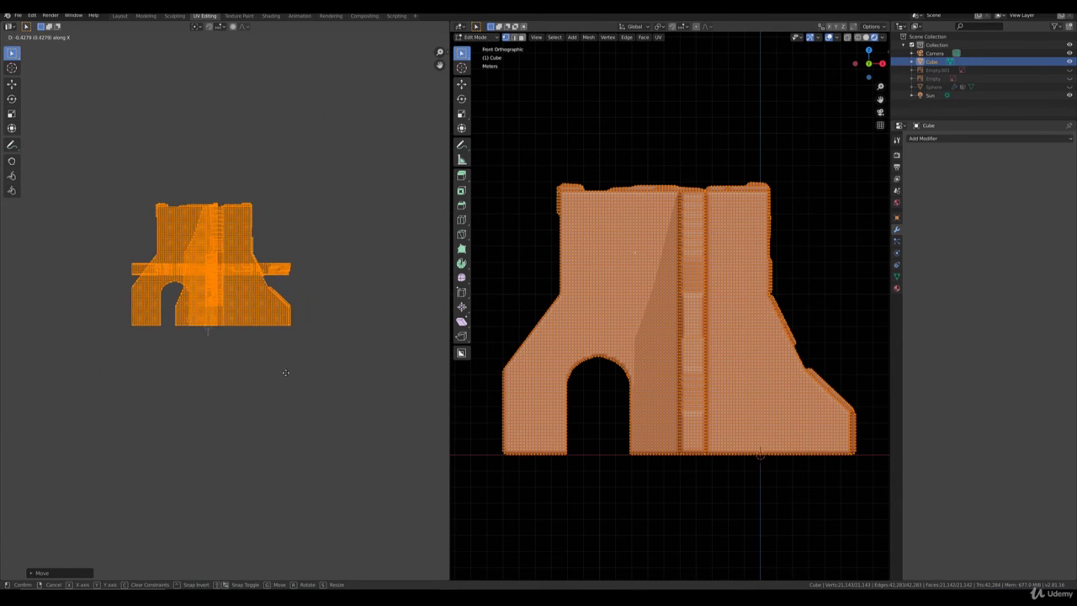
{"action": "left_click", "coordinate": [262, 370]}
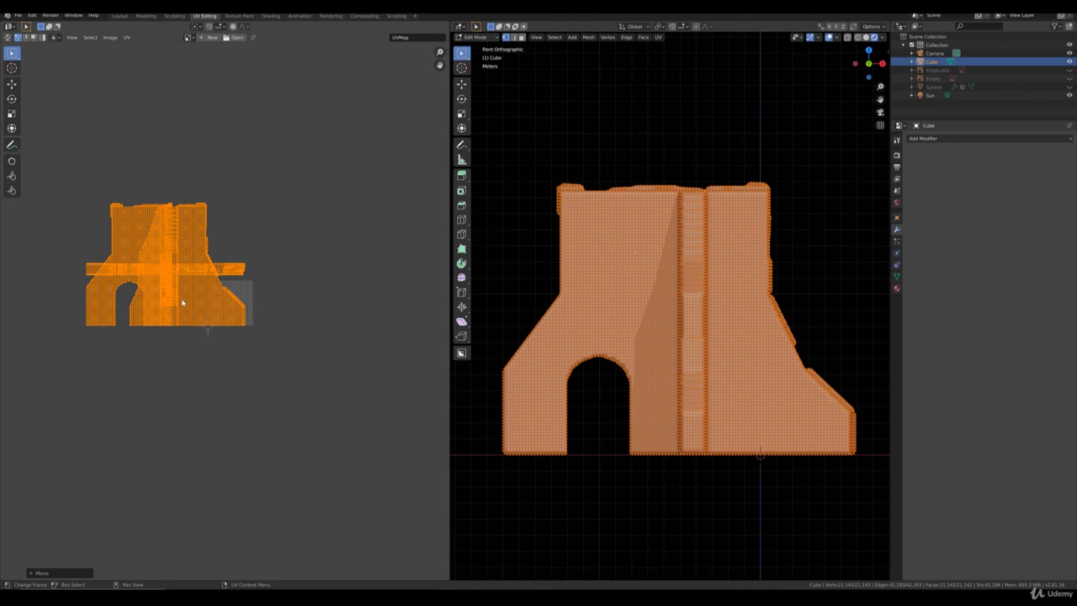
{"action": "key", "text": "Tab"}
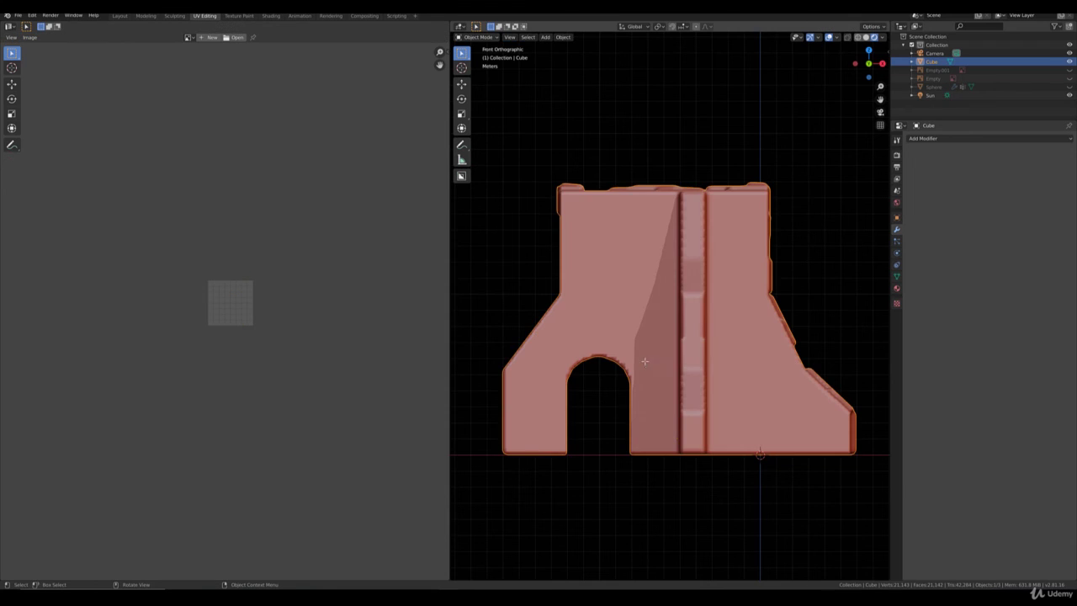
{"action": "middle_click_drag", "start_coordinate": [644, 363], "coordinate": [668, 367]}
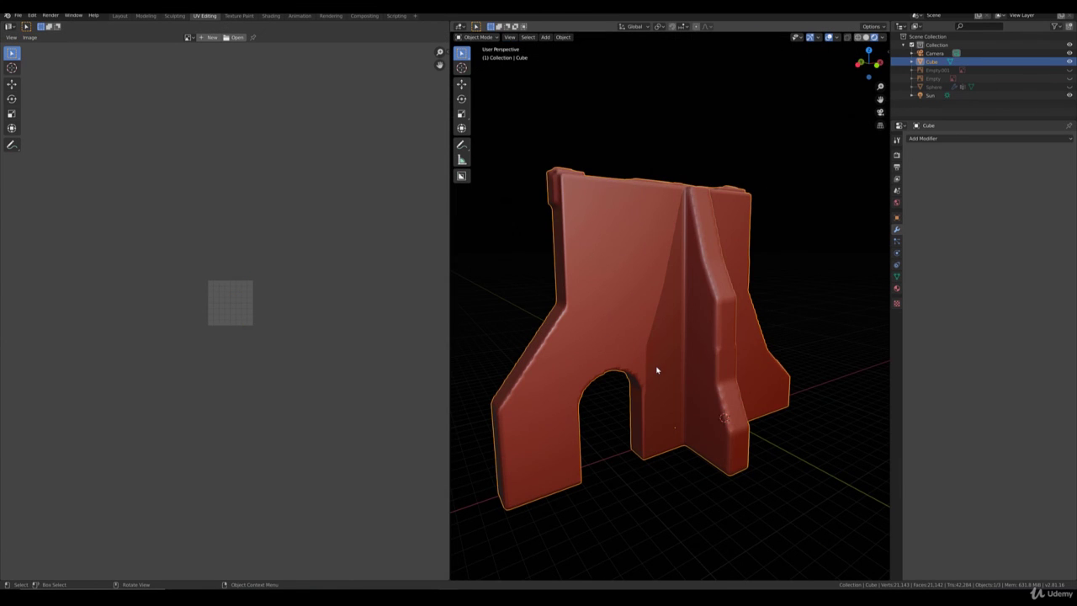